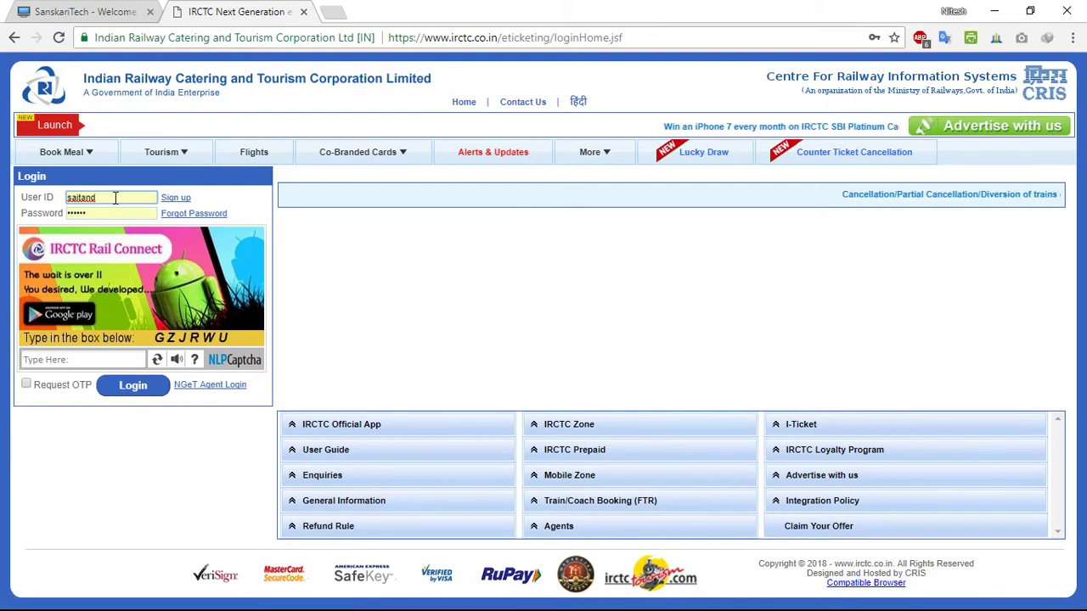
- Enter the login captcha answer and sign in to the IRCTC account
left_click(74, 359)
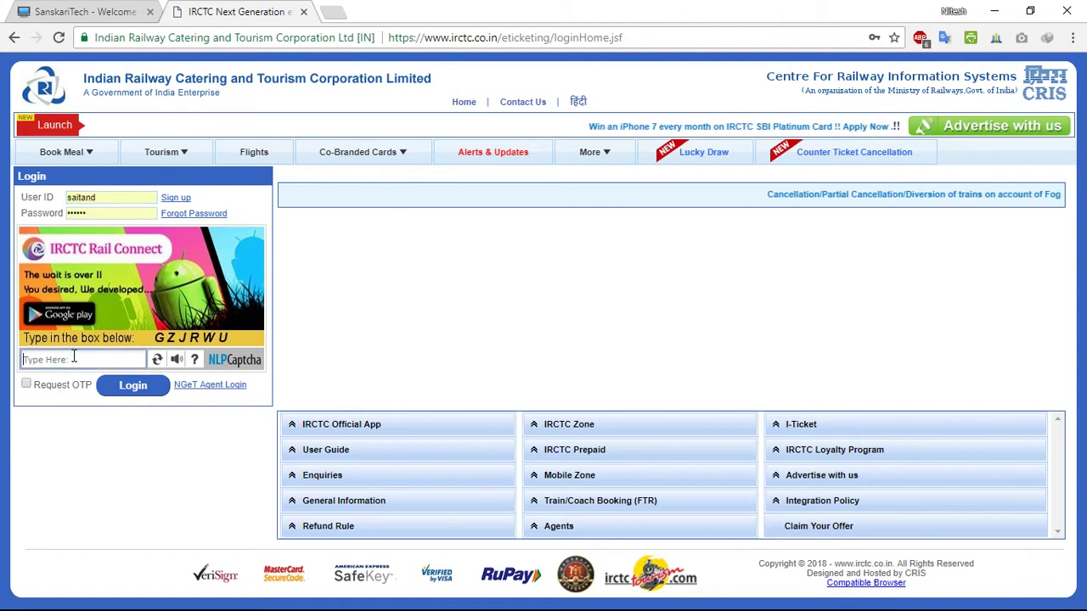
type("GZJ")
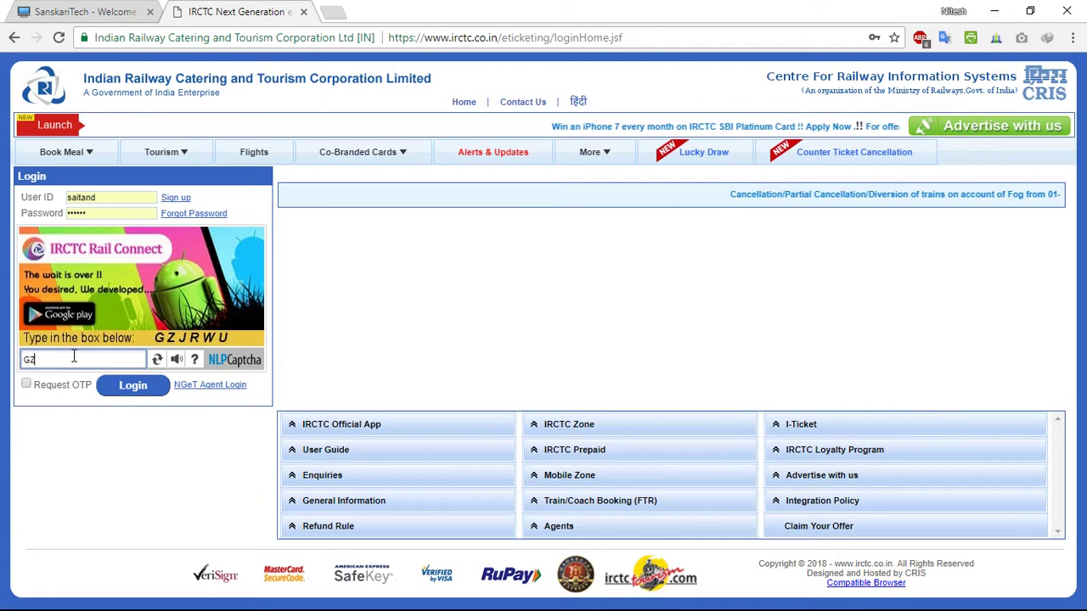
type("R")
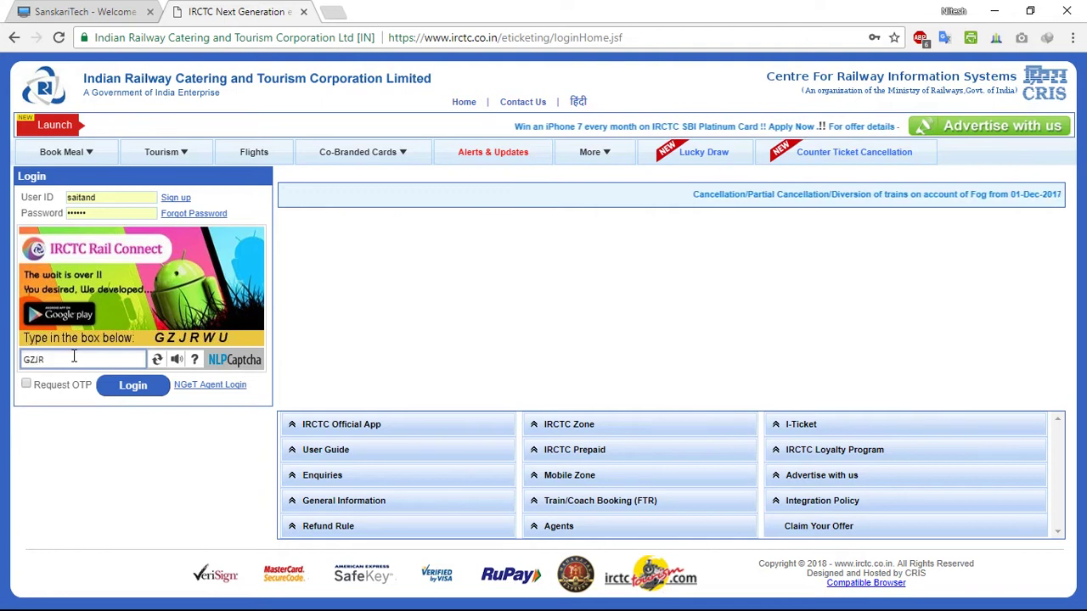
type("WU")
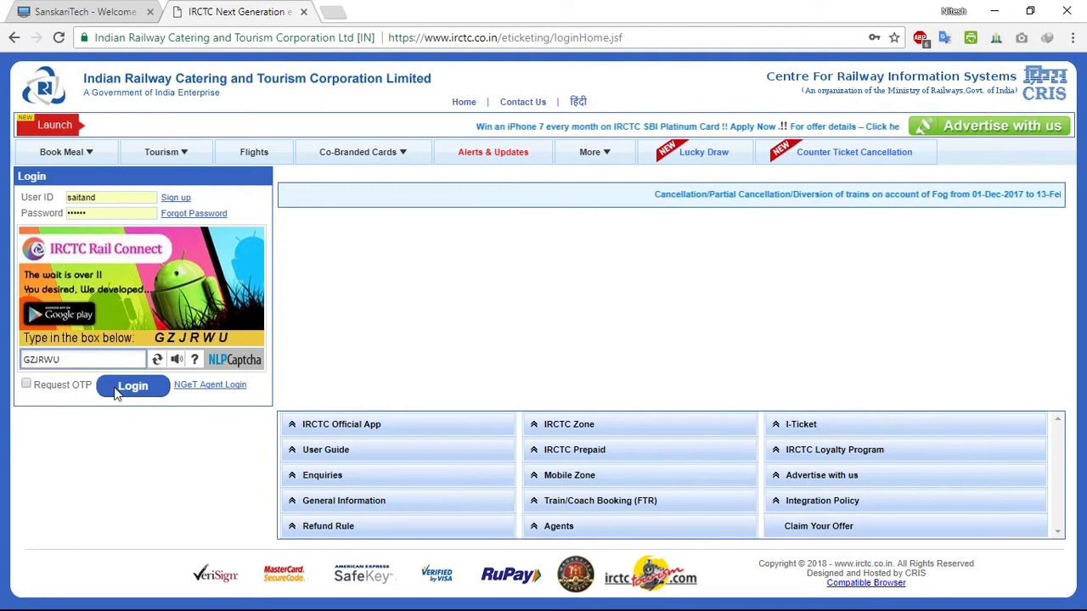
left_click(117, 392)
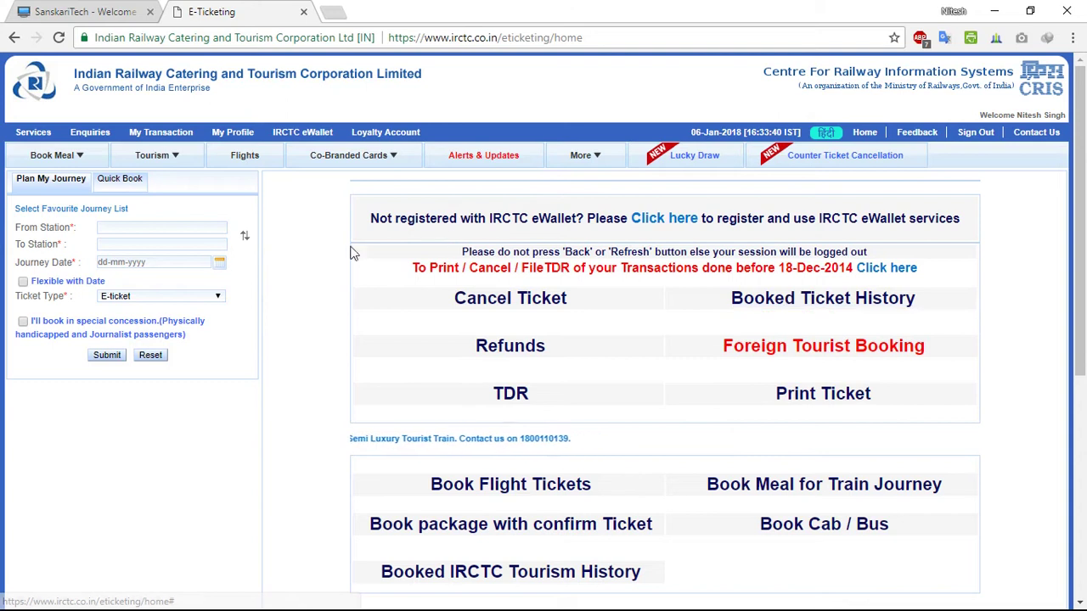
- Set the From station to HOWRAH JN - HWH
left_click(179, 229)
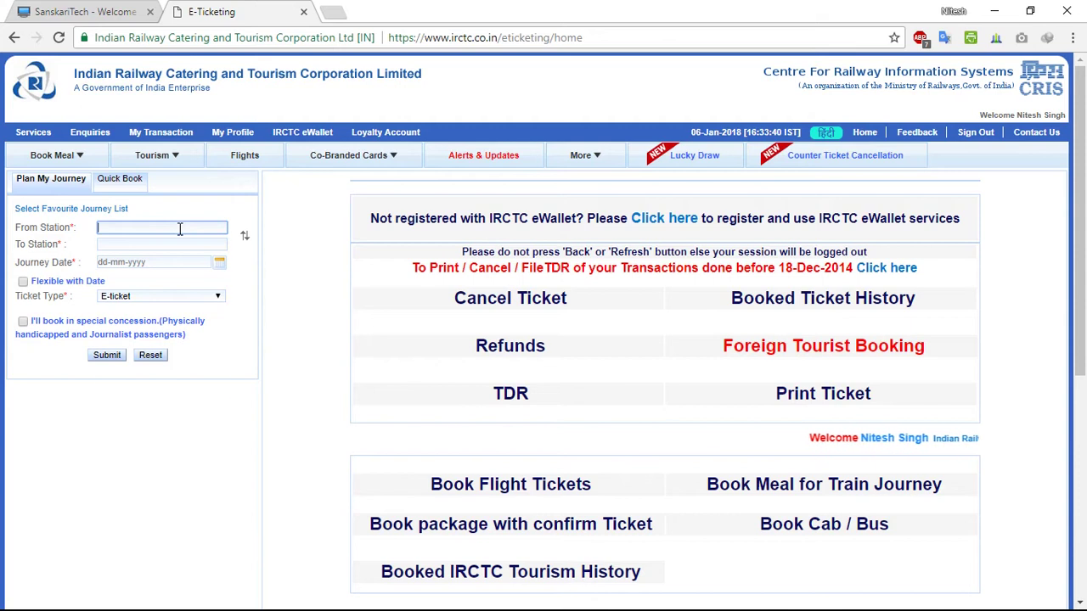
type("Howra")
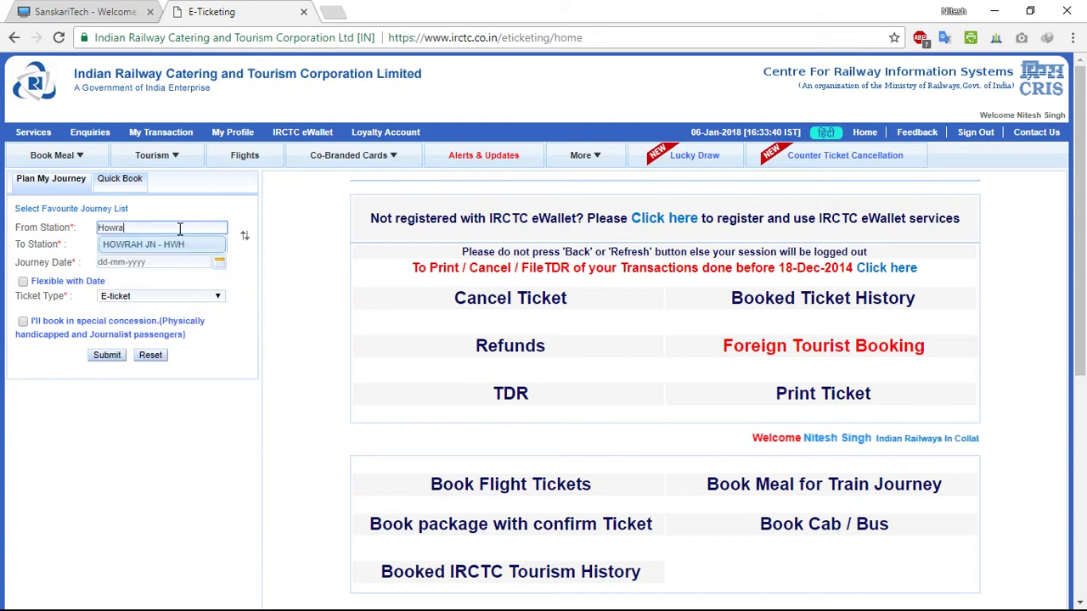
left_click(184, 244)
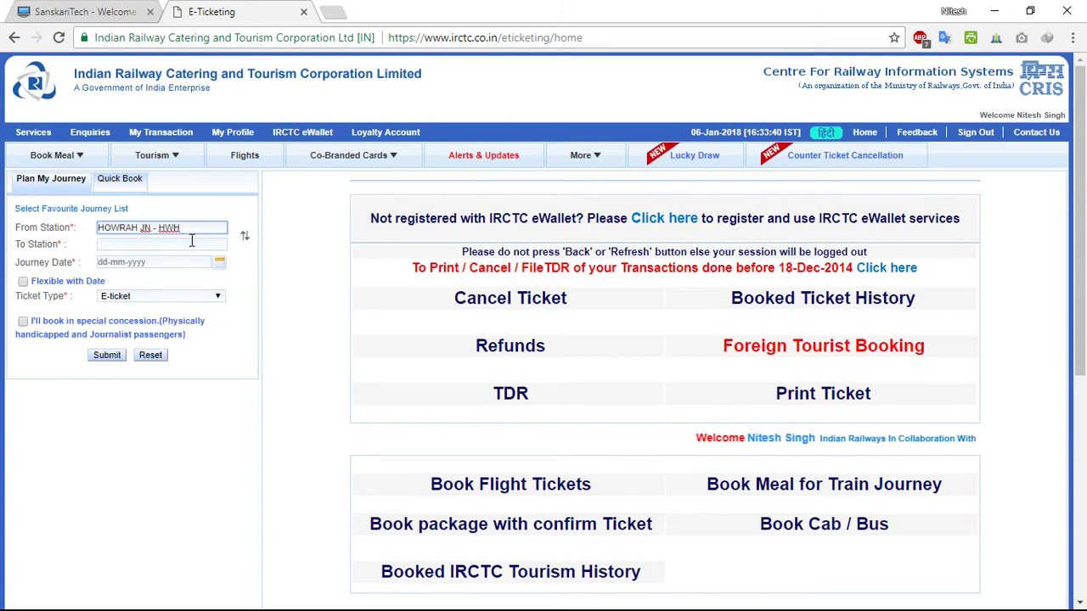
- Set the To station to PATNA JN - PNBE, correcting the misspelled name
left_click(192, 241)
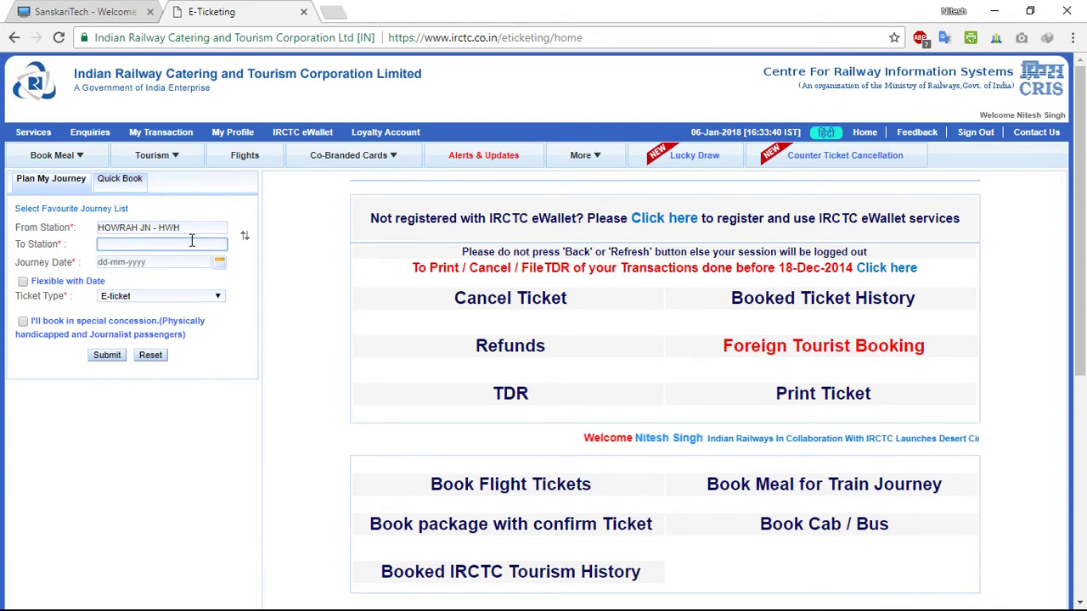
type("Pan")
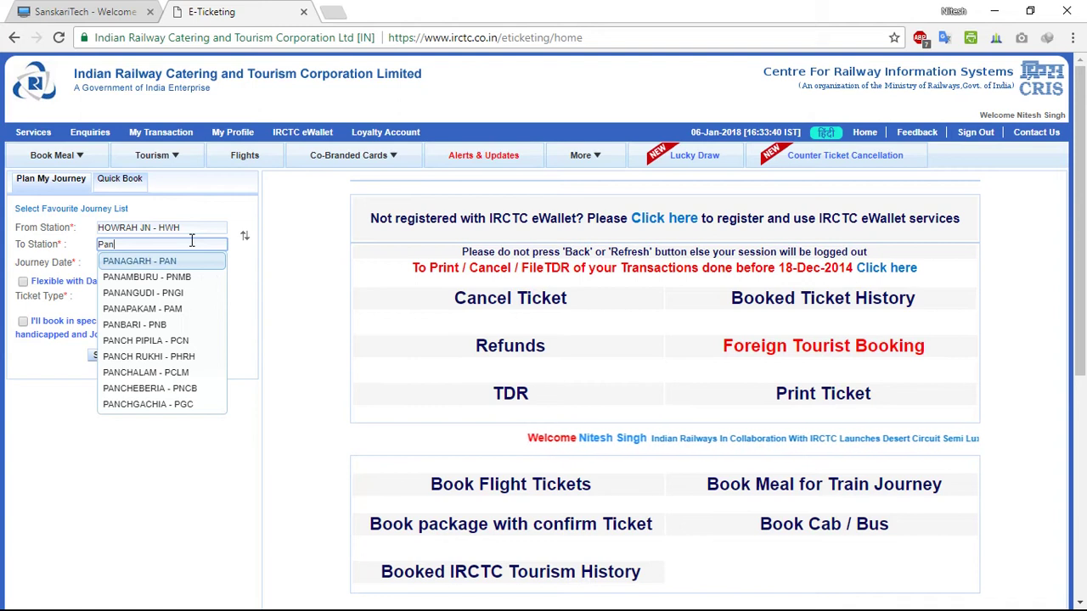
type("t")
key("BackSpace")
key("BackSpace")
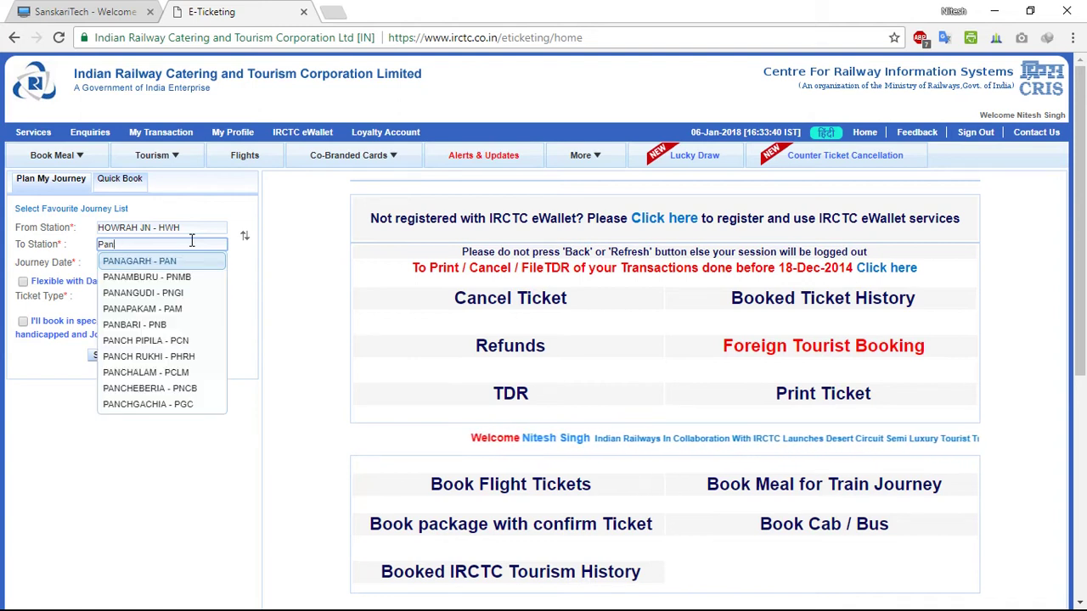
type("tna")
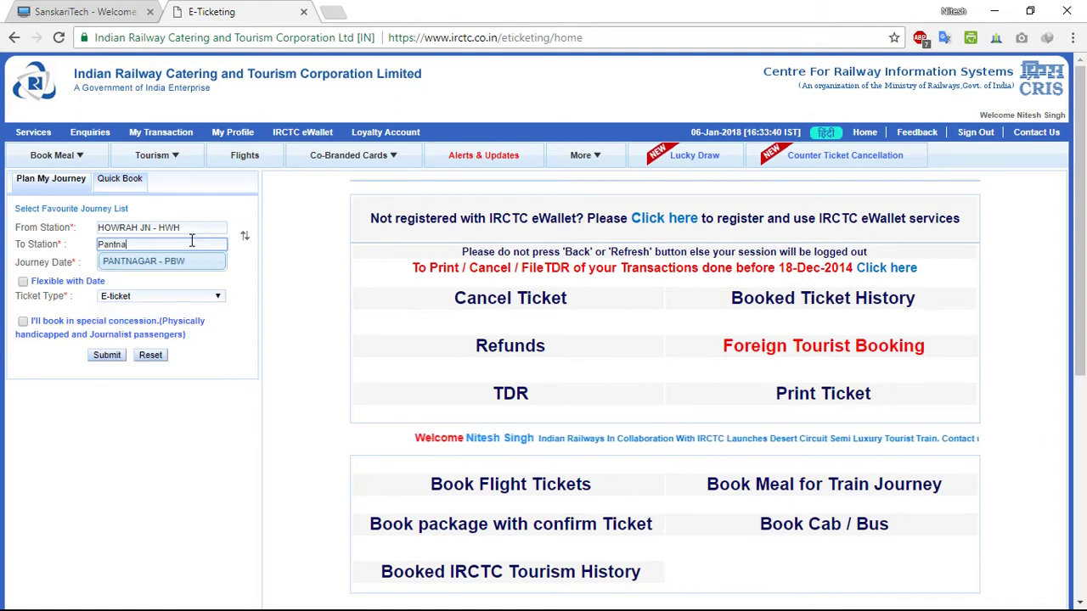
key("BackSpace")
key("BackSpace")
key("BackSpace")
type("t")
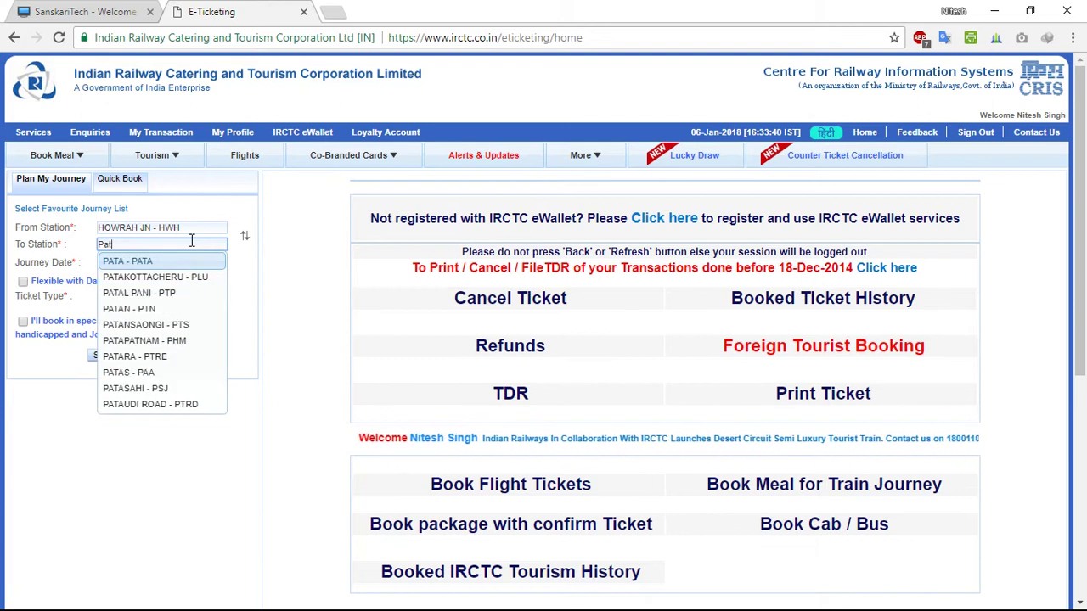
type("na")
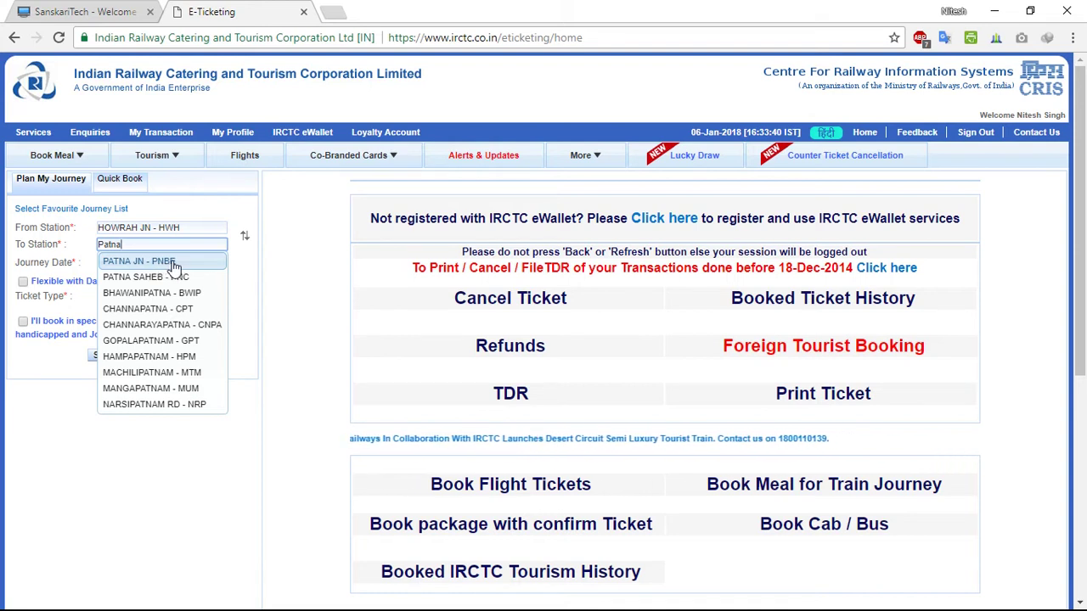
left_click(172, 263)
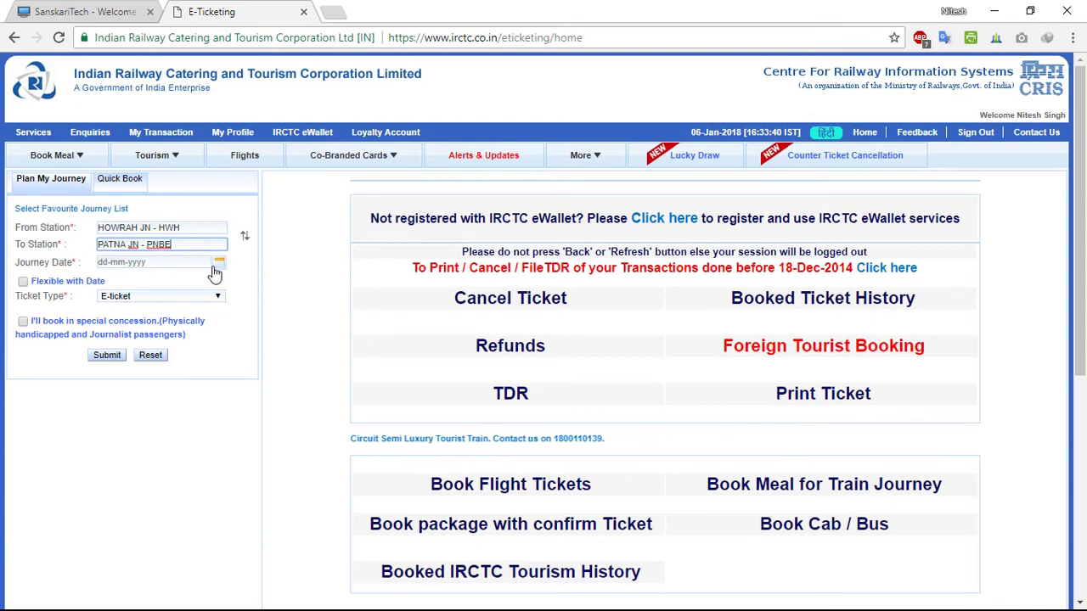
- Set the journey date to 01-02-2018, keeping ticket type E-ticket
left_click(218, 263)
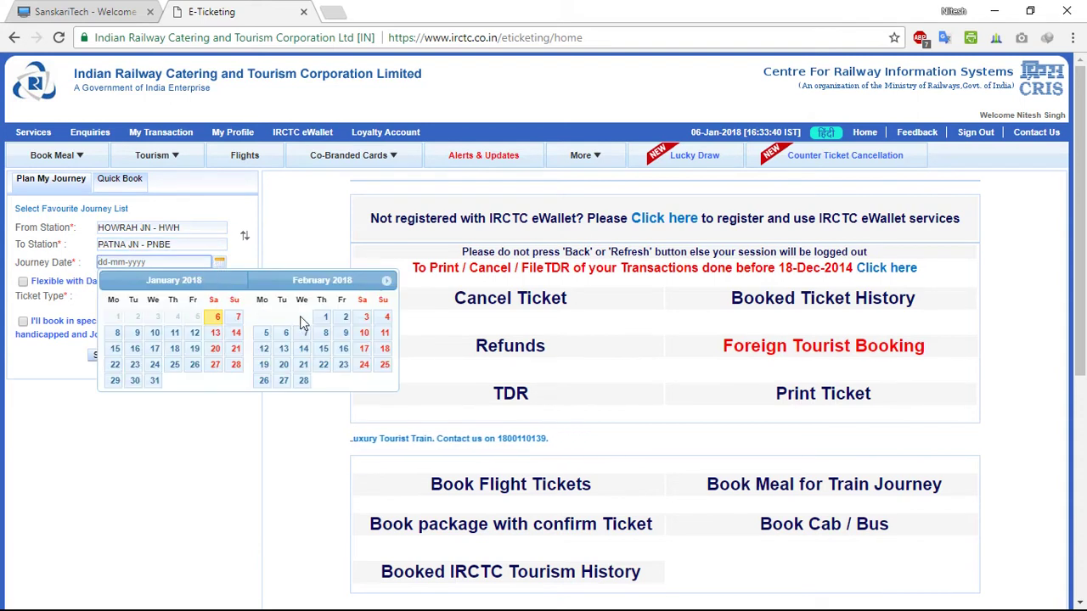
left_click(323, 319)
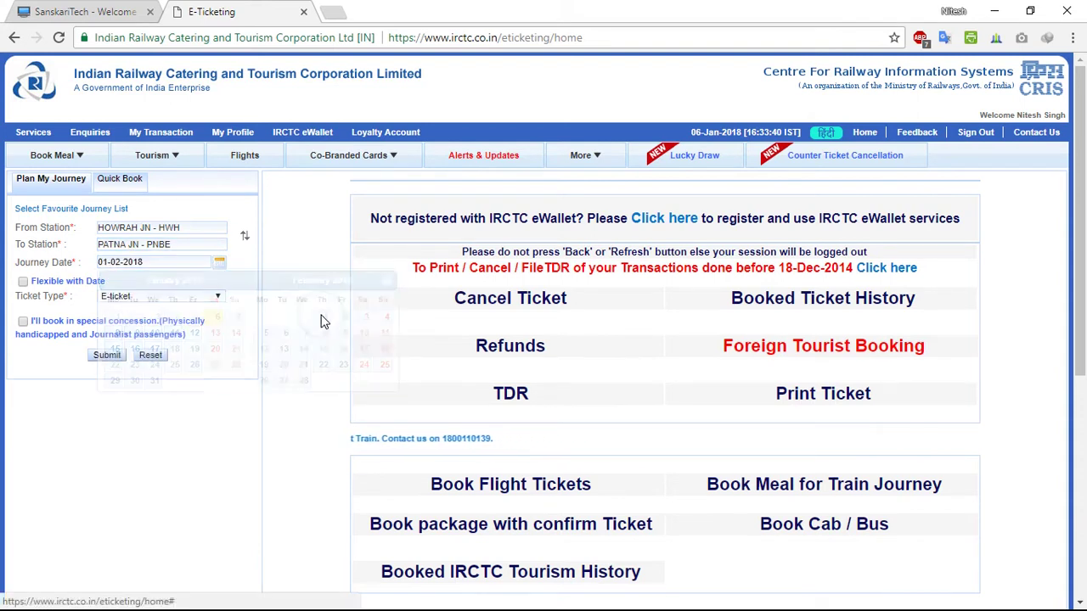
left_click(170, 299)
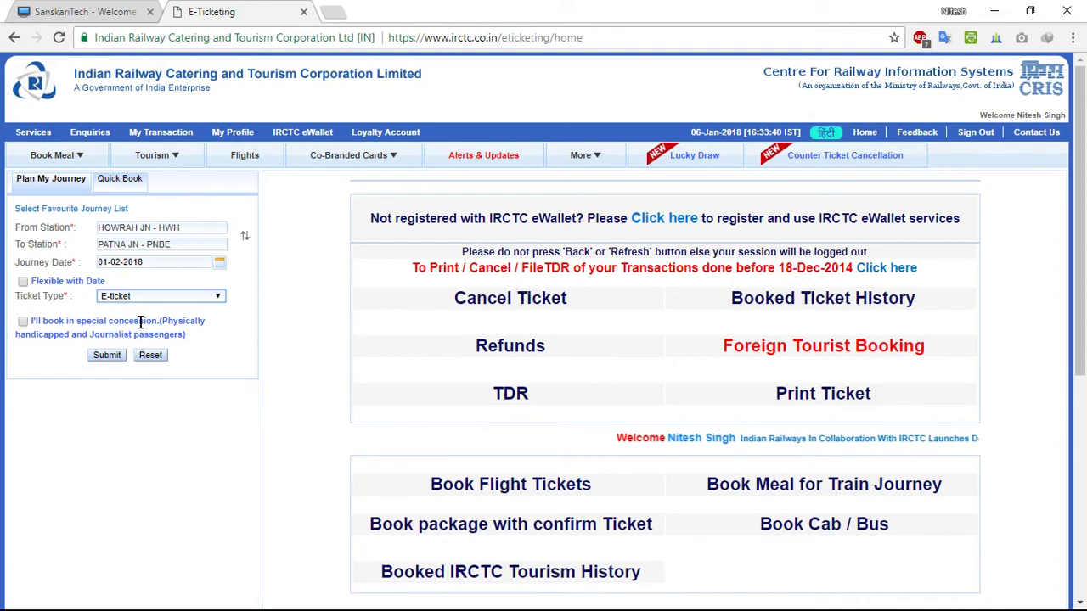
- Search for Howrah to Patna trains on 01-02-2018 and view the results
left_click(110, 360)
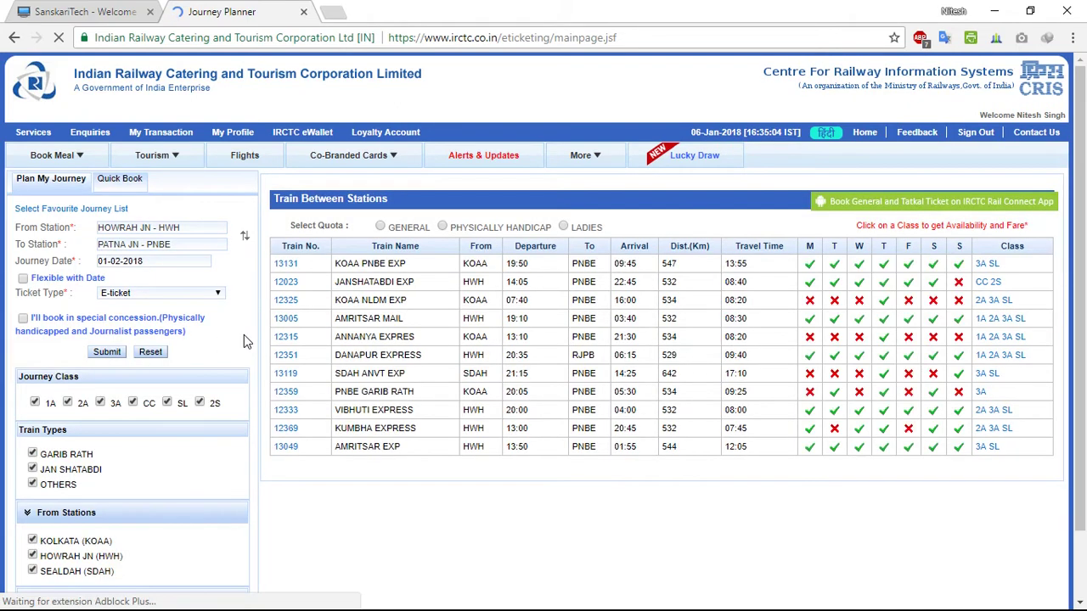
scroll(255, 335, "down", 1)
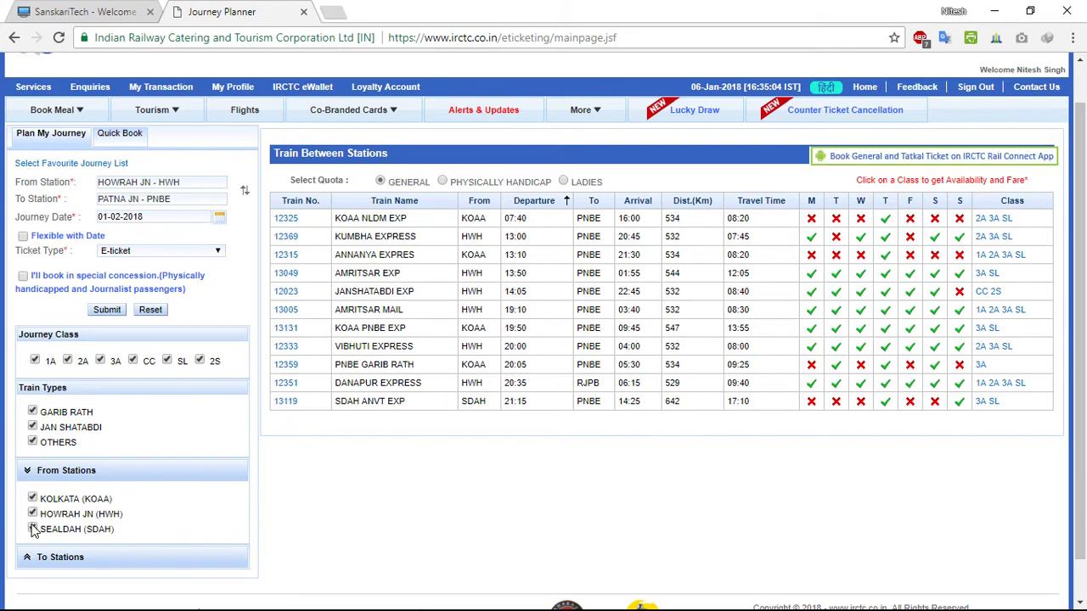
- Uncheck SEALDAH (SDAH) and KOLKATA (KOAA) so only Howrah Jn (HWH) trains remain
left_click(33, 529)
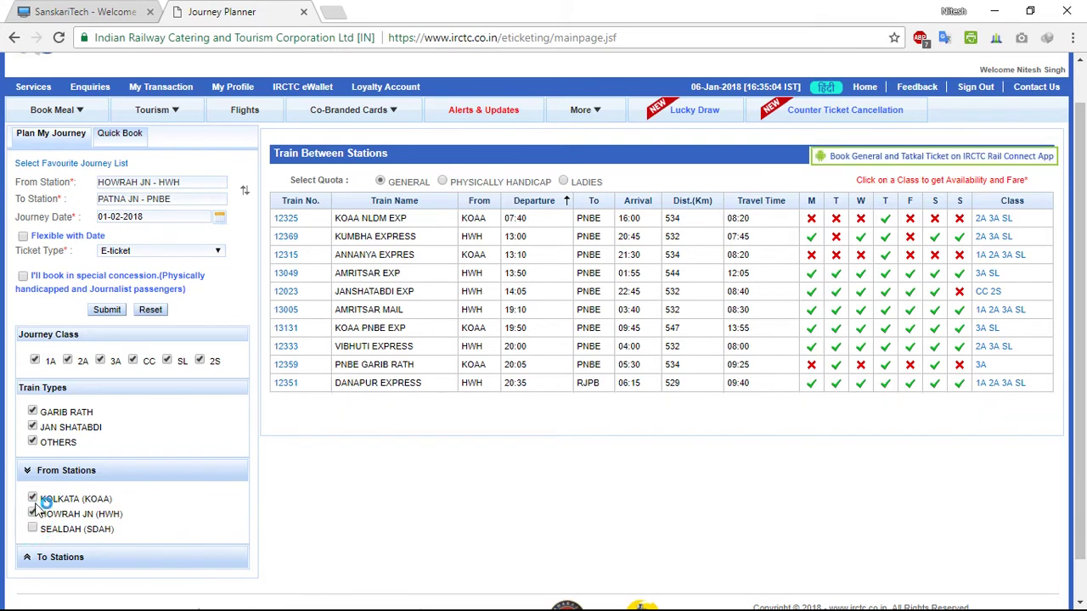
left_click(34, 499)
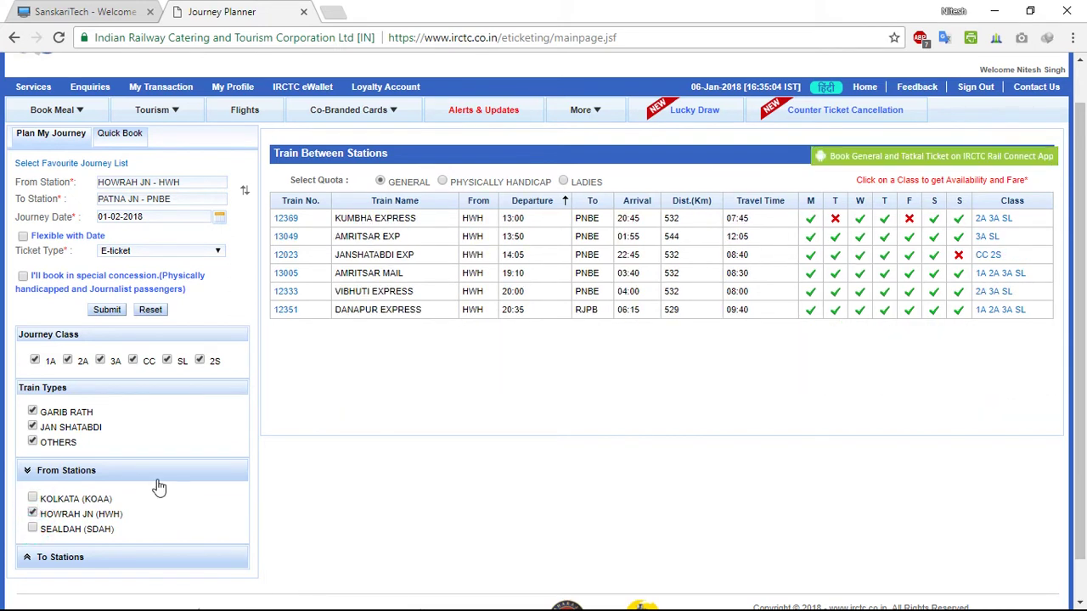
scroll(318, 448, "up", 1)
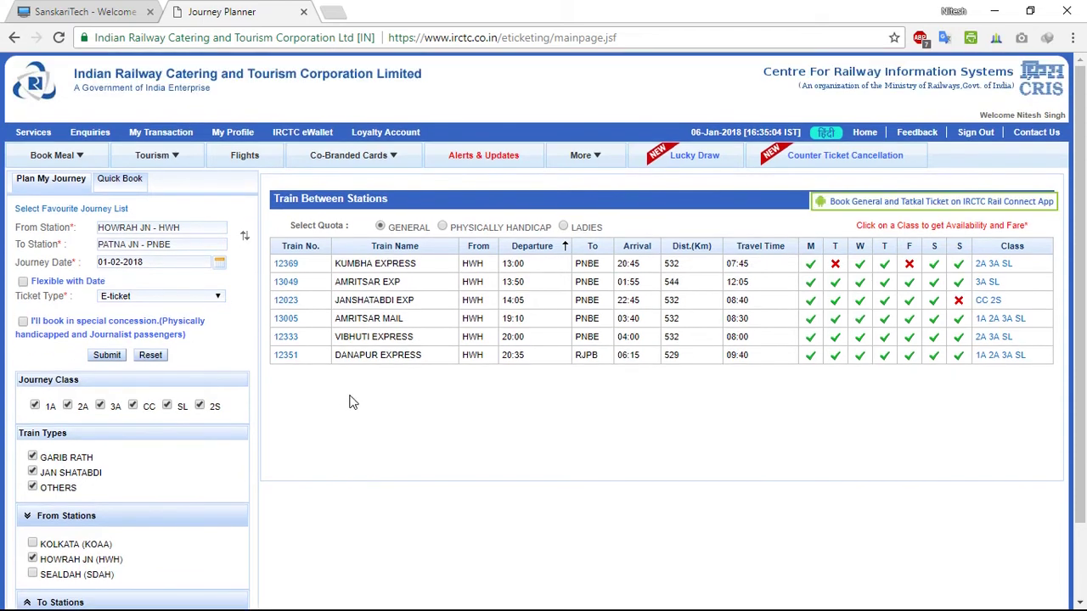
scroll(348, 399, "down", 2)
scroll(358, 355, "up", 2)
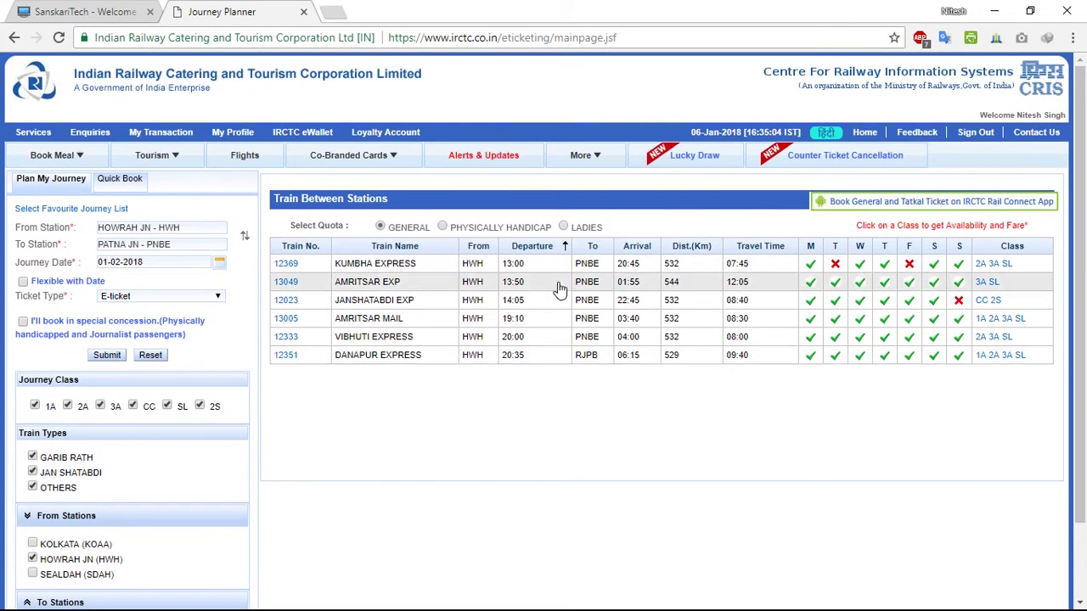
scroll(560, 288, "down", 1)
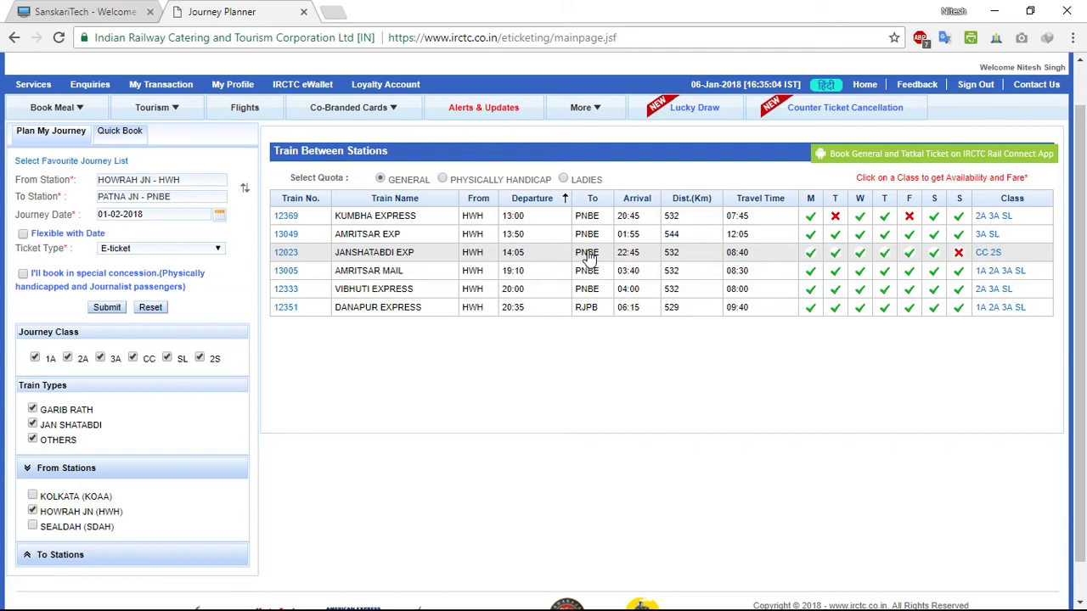
scroll(646, 307, "up", 1)
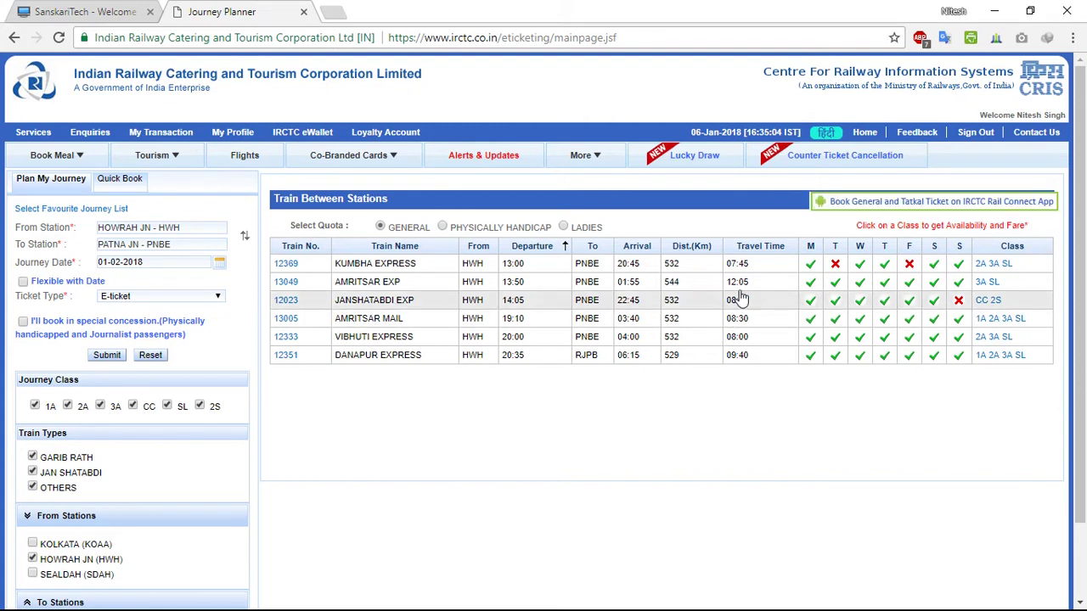
- Sort by travel time, check Vibhuti Express 12333 sleeper availability, and book 1-2-2018
left_click(758, 246)
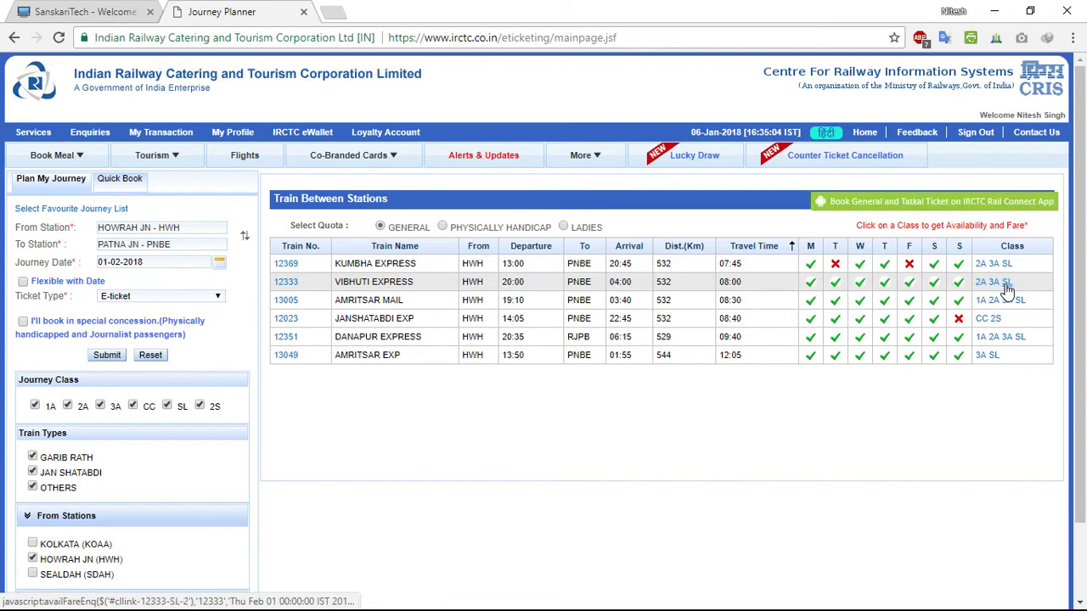
left_click(1005, 283)
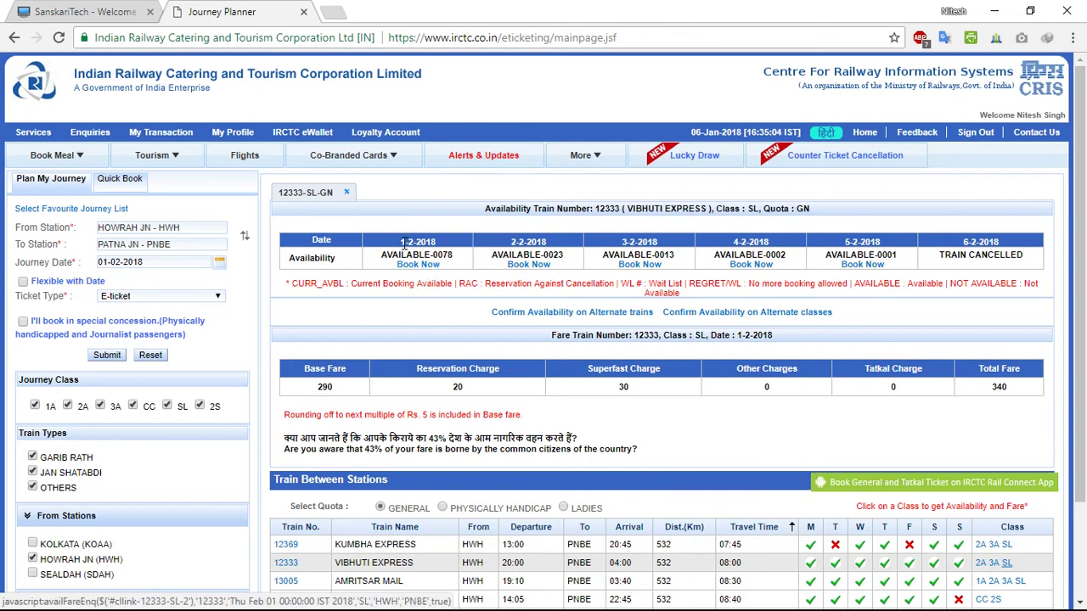
left_click_drag(404, 242, 421, 243)
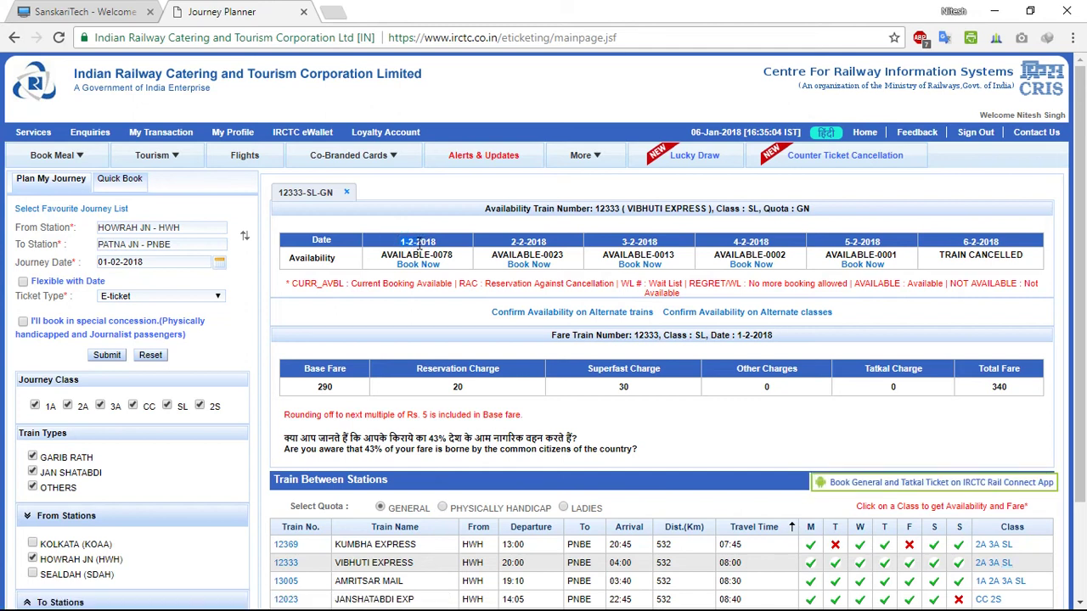
left_click(422, 243)
left_click(411, 242)
left_click(417, 264)
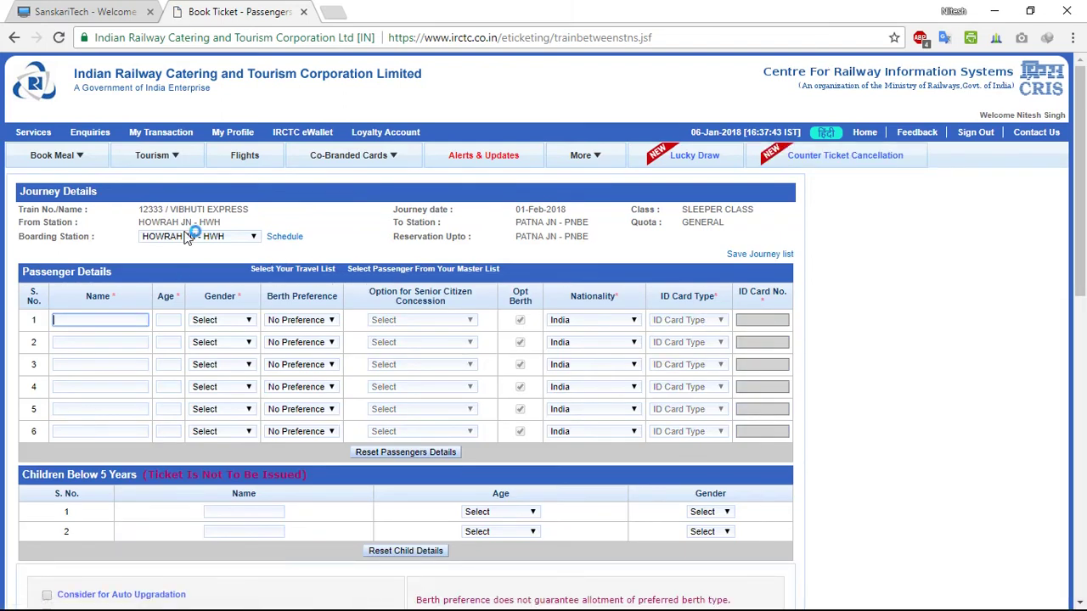
- Fill passenger 1 with the passenger's name, age 25, Male, and LOWER berth preference
left_click(118, 318)
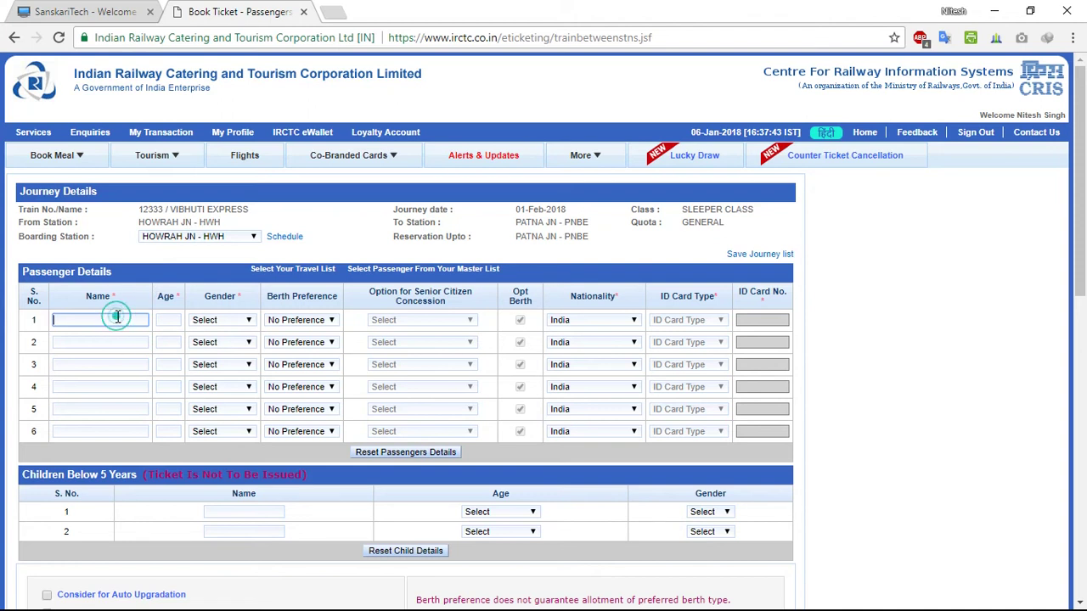
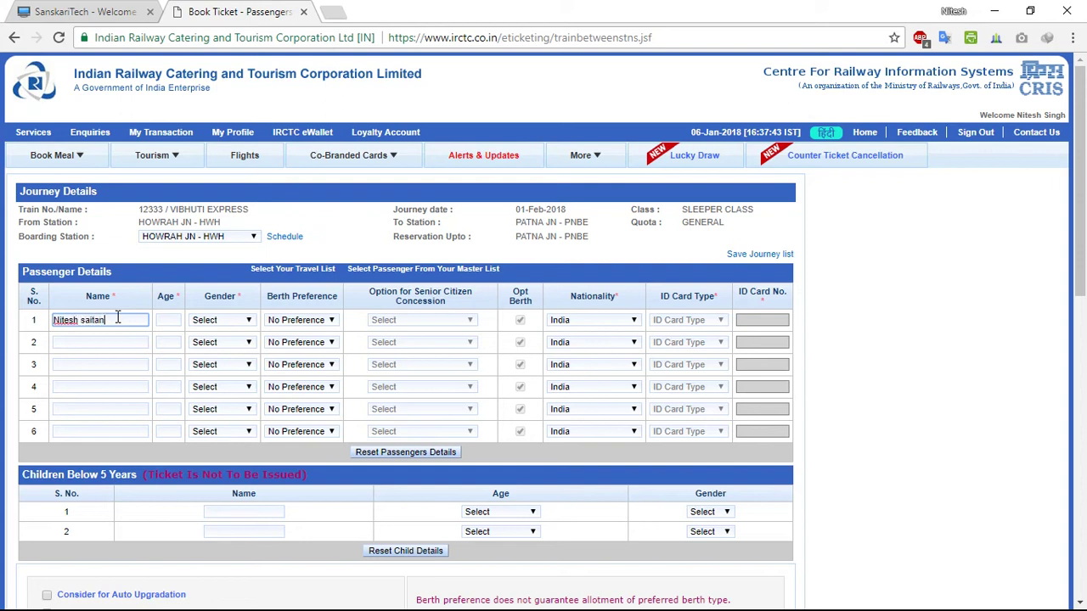
left_click(159, 319)
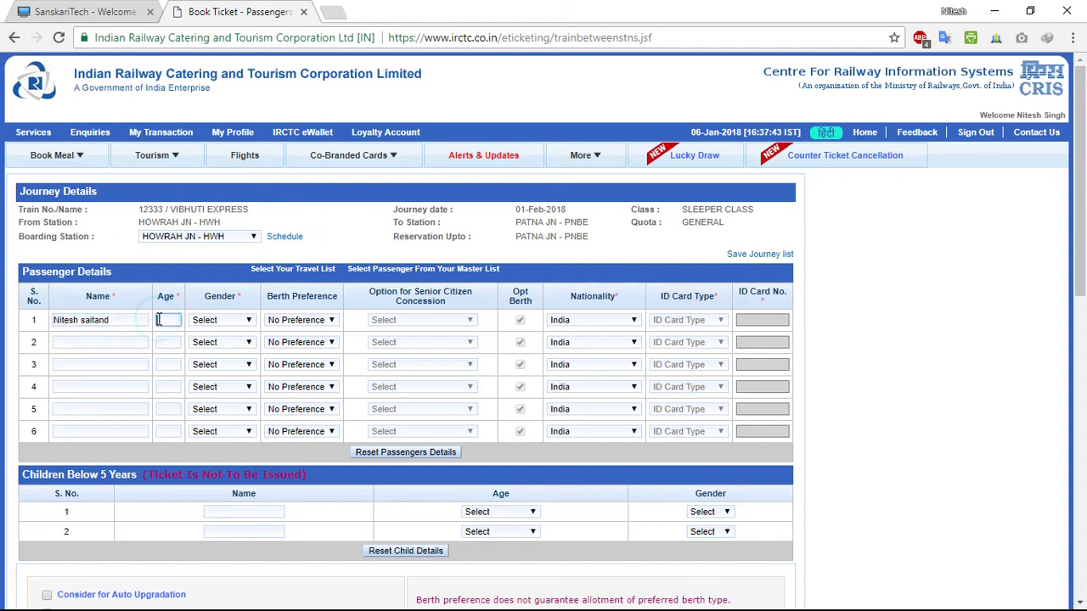
type("25")
left_click(246, 320)
left_click(228, 356)
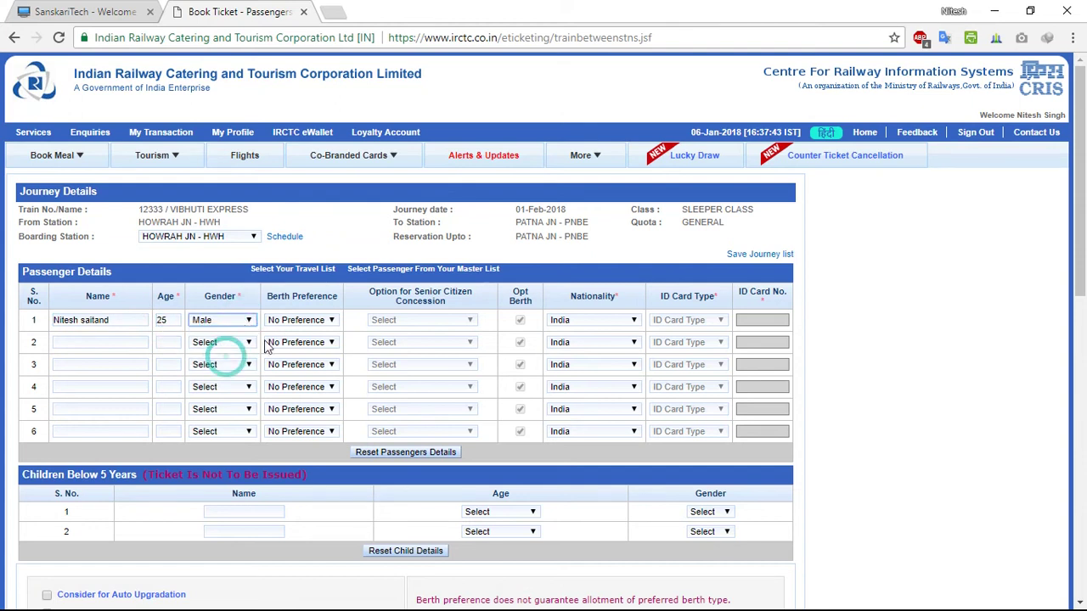
left_click(297, 323)
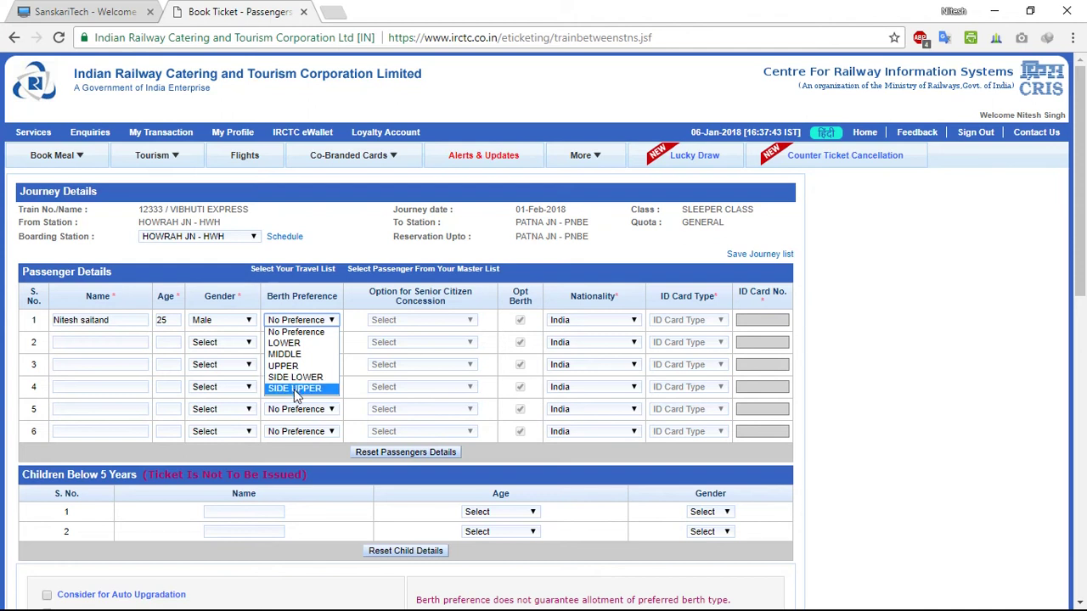
left_click(301, 347)
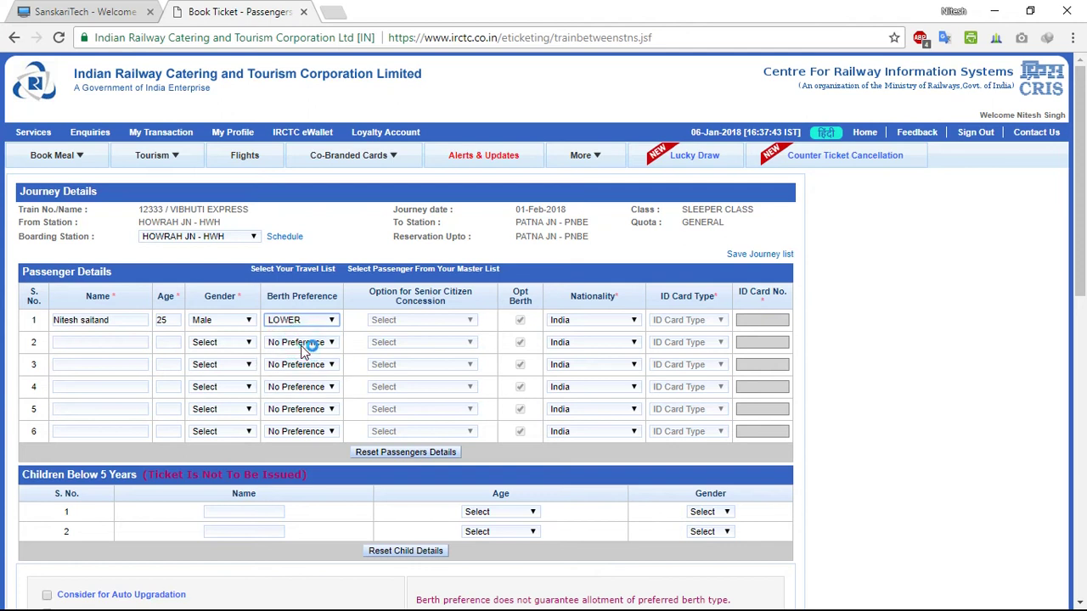
scroll(346, 340, "down", 2)
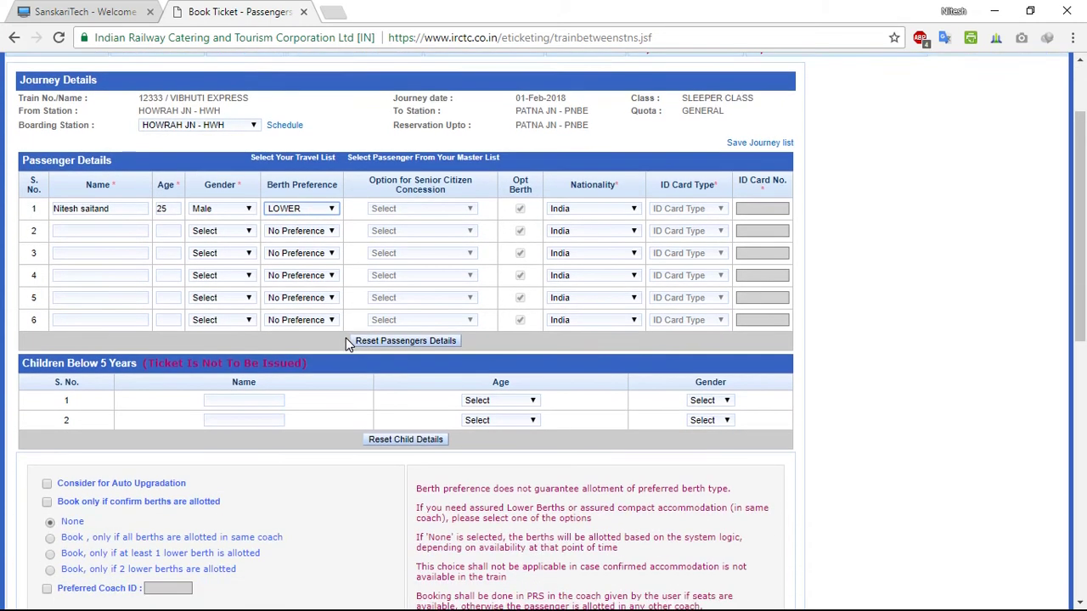
scroll(346, 341, "down", 3)
scroll(346, 340, "down", 1)
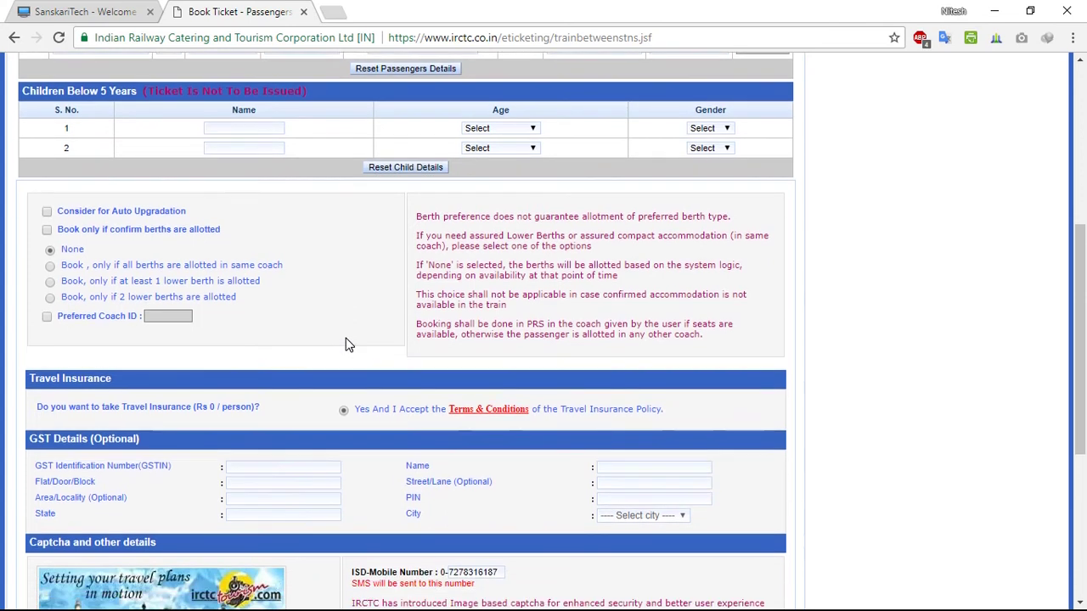
scroll(164, 248, "up", 2)
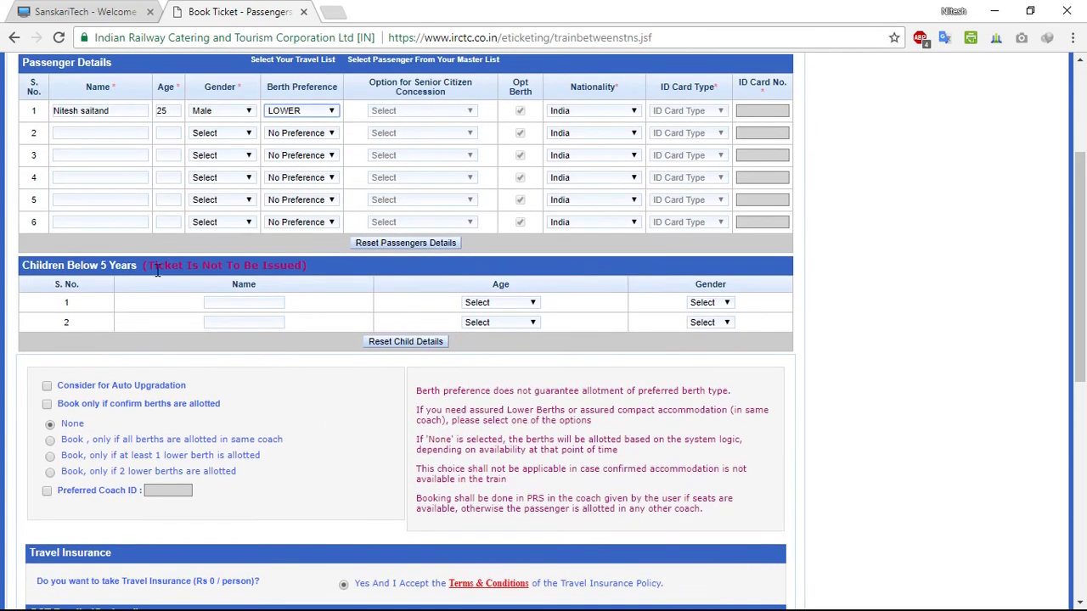
left_click(190, 305)
scroll(64, 387, "up", 1)
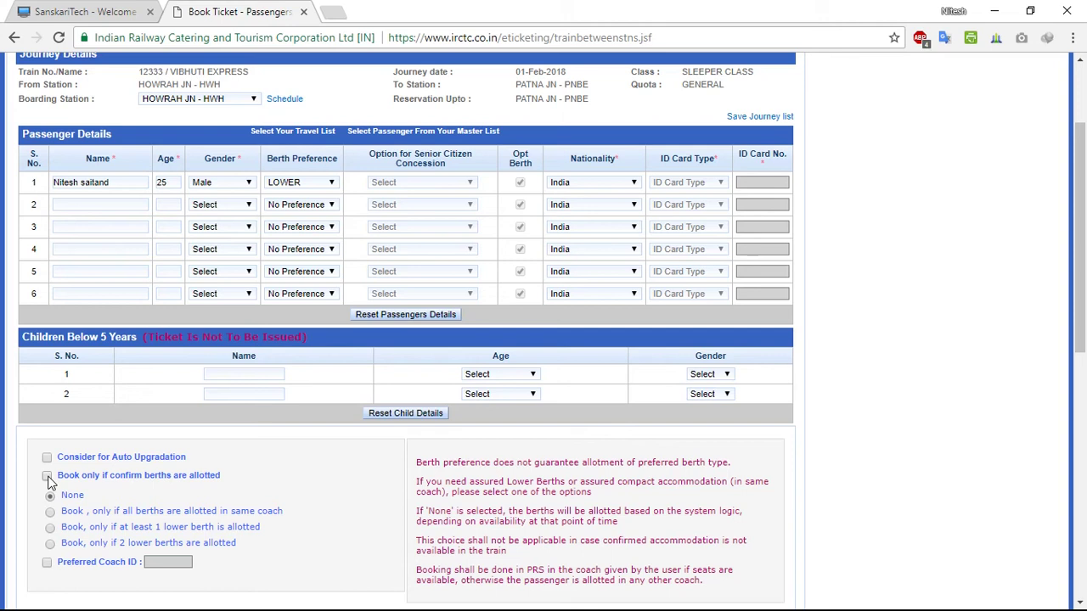
- Tick 'Book only if confirm berths are allotted' and choose the same-coach option
left_click(48, 477)
left_click(50, 514)
scroll(177, 514, "down", 1)
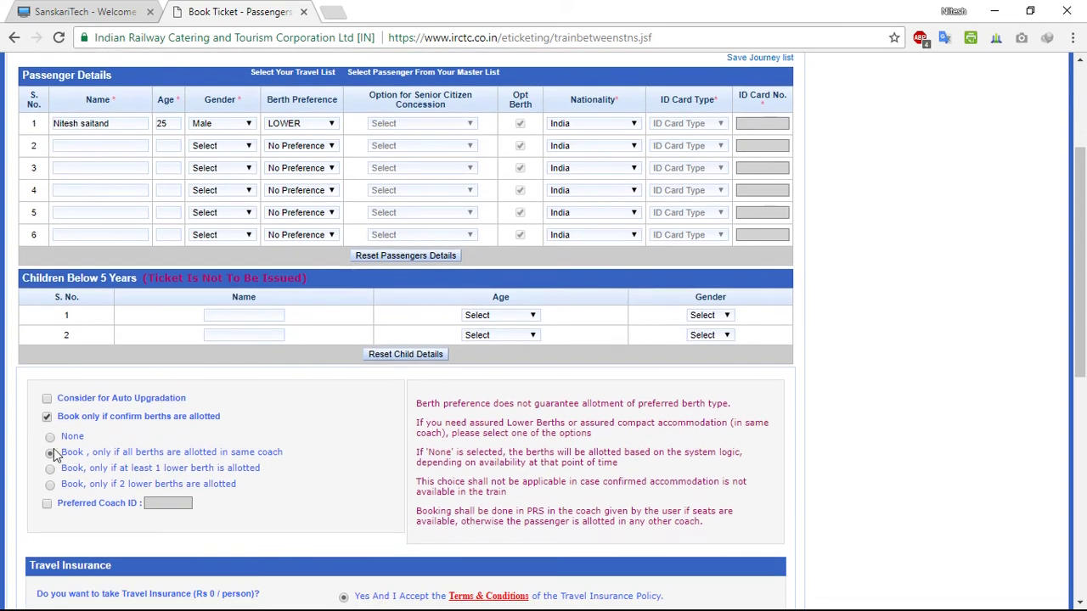
- Enter the booking captcha answer and submit the passenger details for payment
scroll(297, 429, "down", 2)
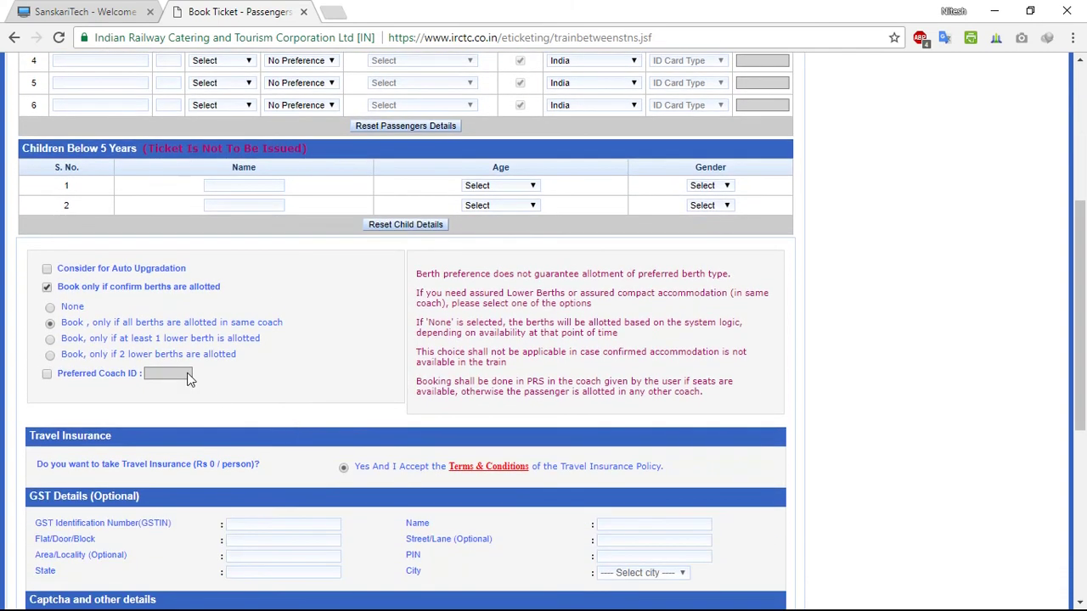
scroll(245, 348, "down", 3)
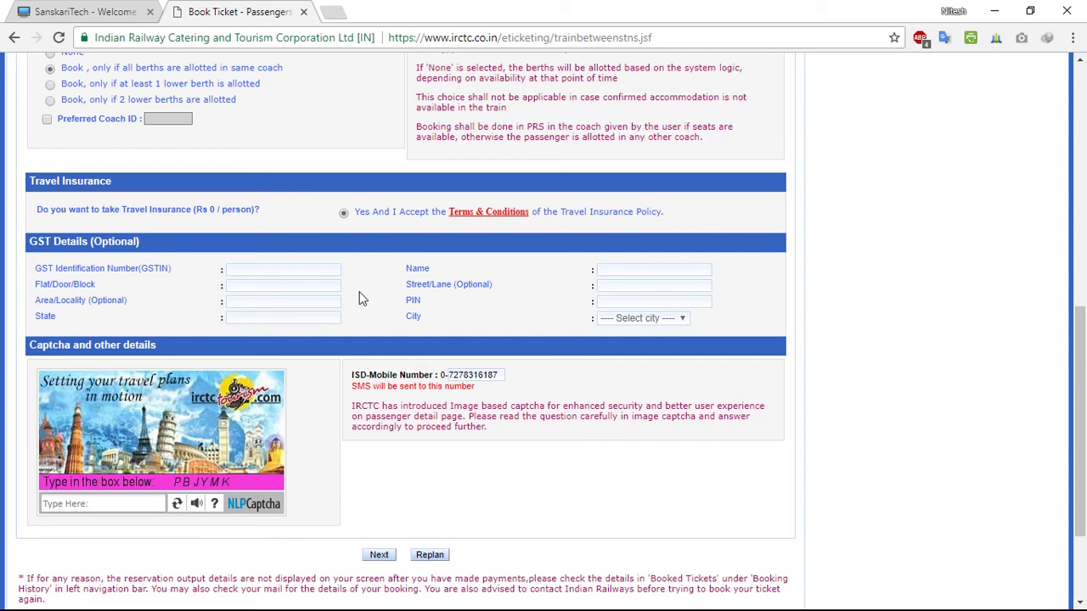
left_click(465, 378)
double_click(464, 377)
left_click(115, 502)
type("PB")
type("JY")
type("MK")
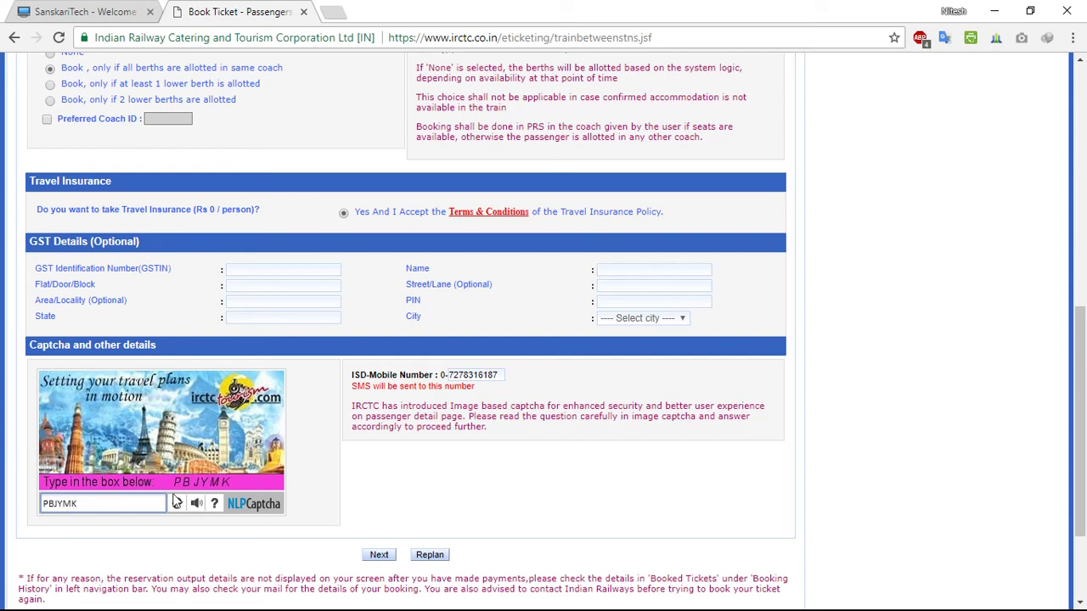
left_click(379, 556)
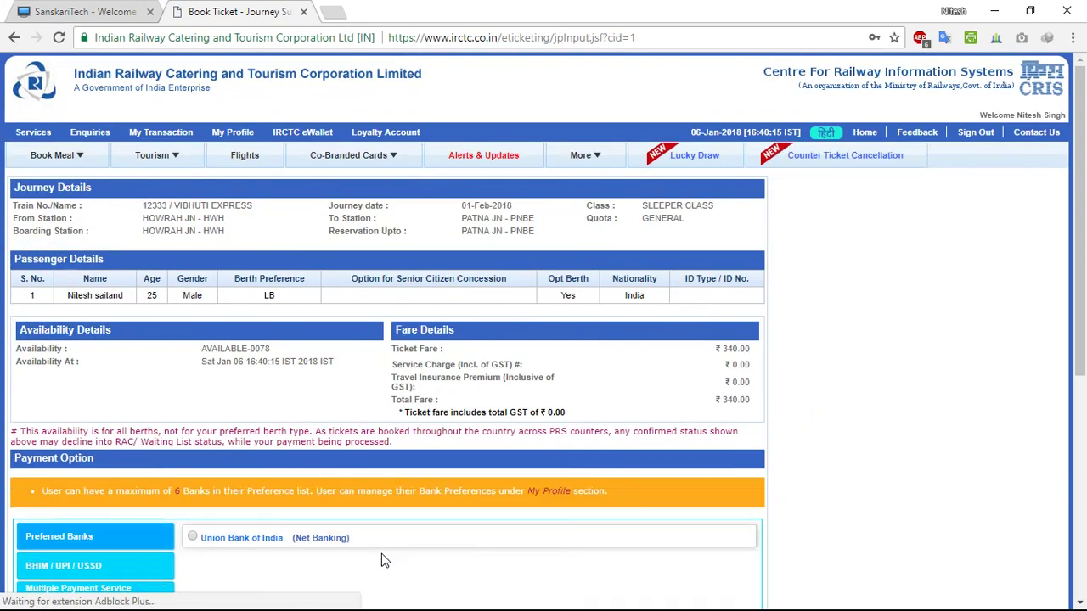
- Review the ₹340.00 total fare and scroll through the payment options list
scroll(553, 432, "down", 1)
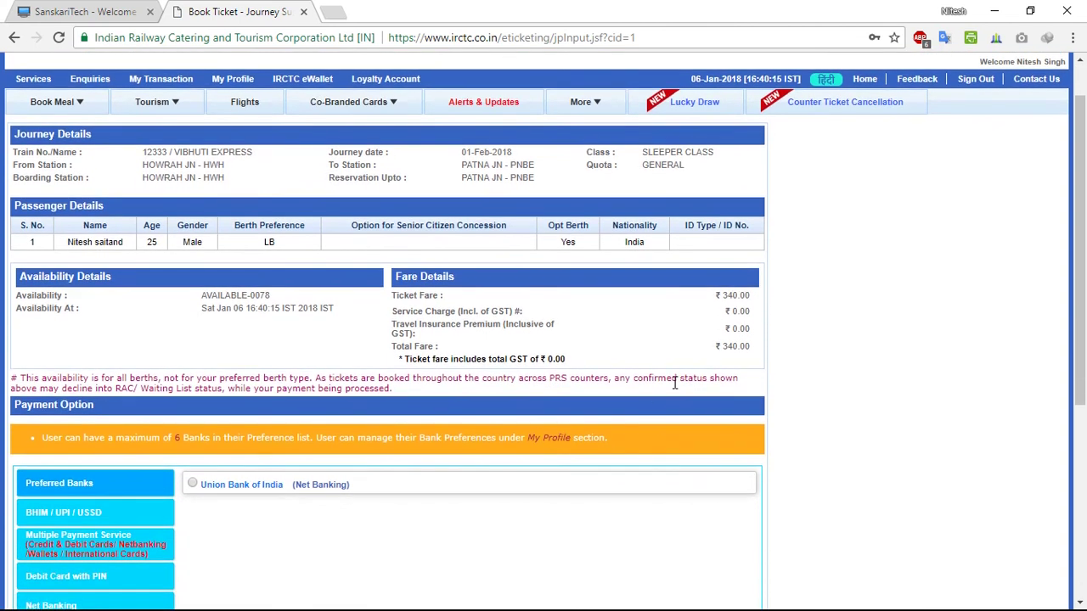
scroll(673, 382, "down", 1)
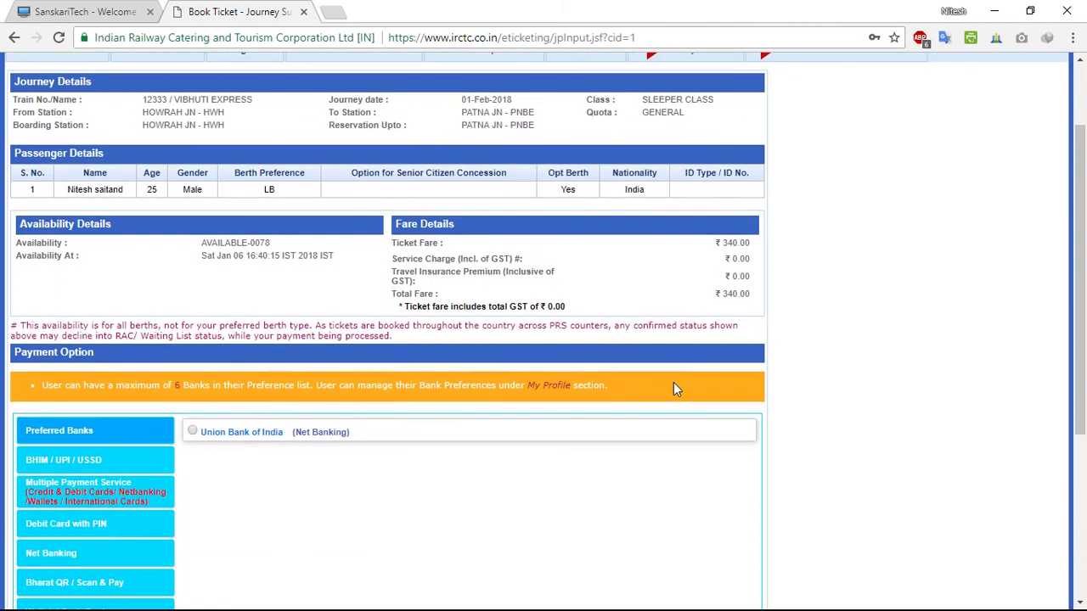
double_click(727, 294)
left_click(766, 295)
scroll(538, 363, "down", 2)
scroll(553, 365, "down", 2)
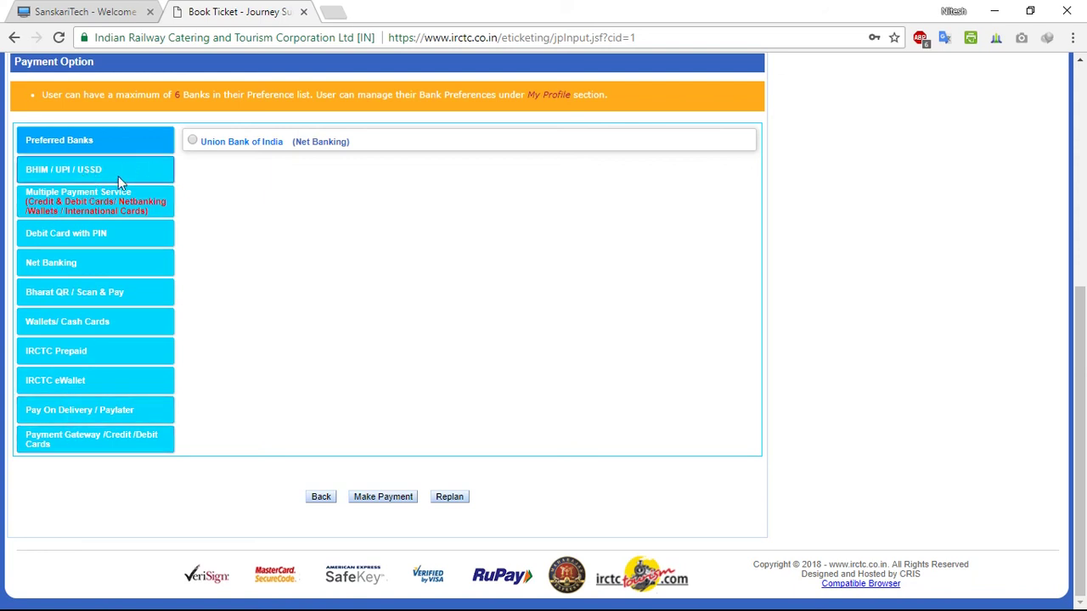
scroll(225, 193, "up", 3)
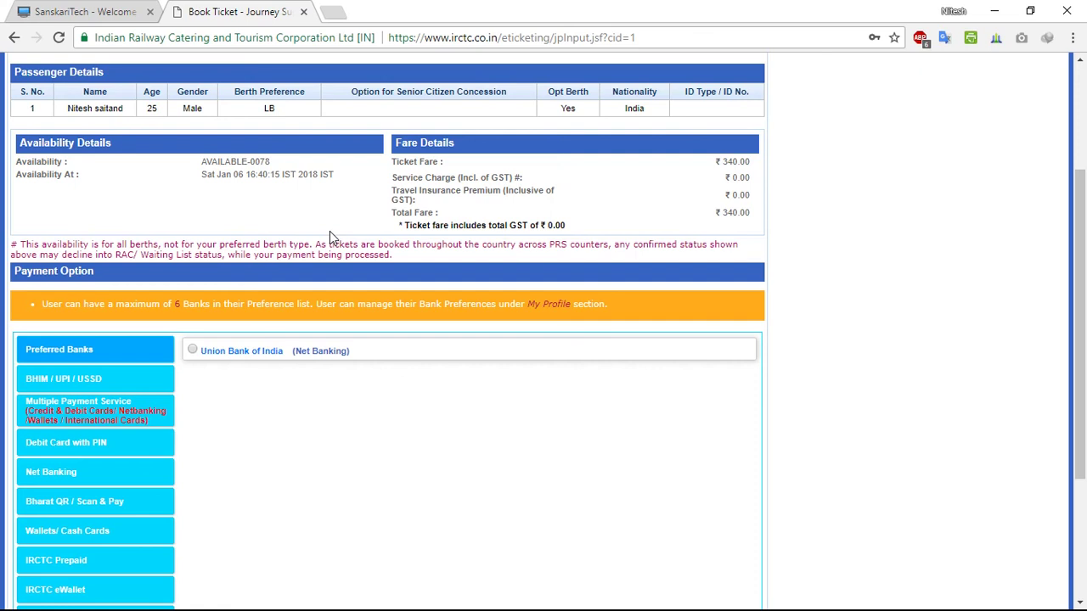
scroll(329, 231, "down", 3)
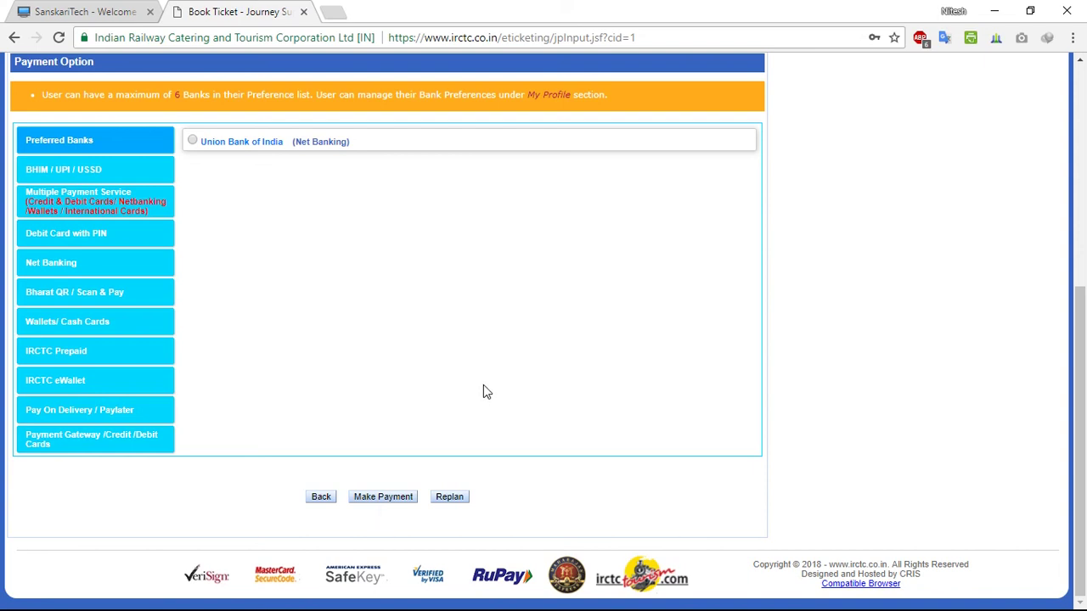
scroll(483, 388, "up", 3)
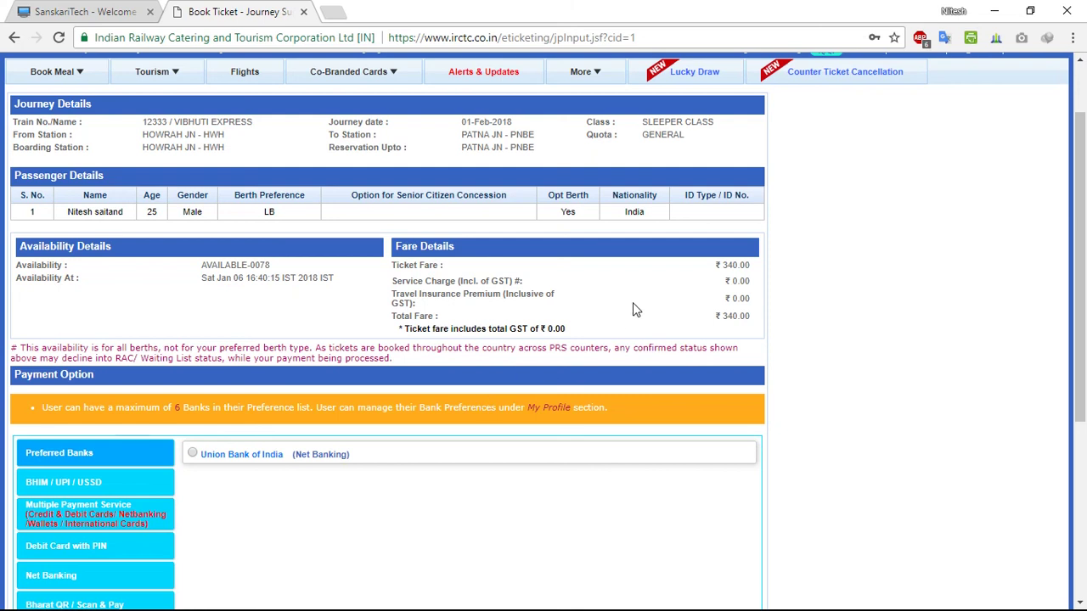
scroll(633, 304, "up", 1)
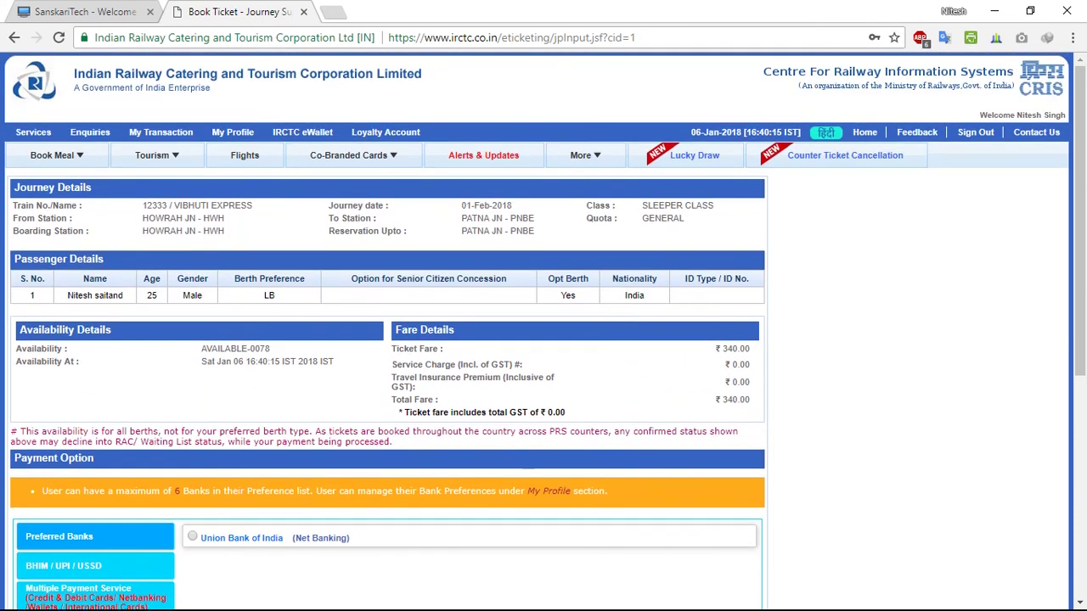